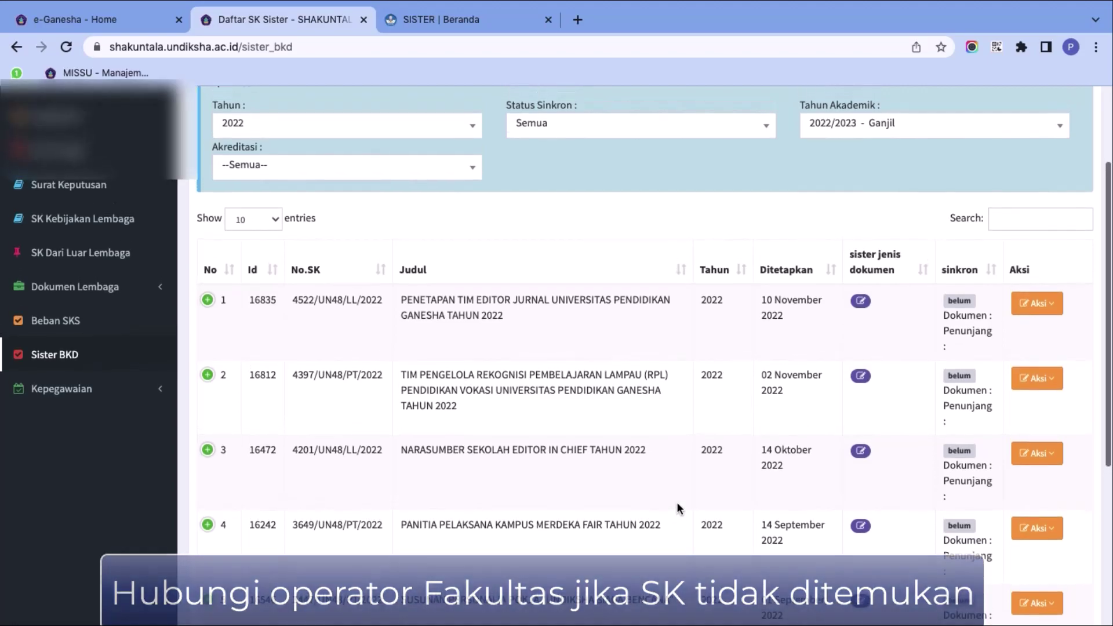
Filter the committee decree list by year 2022, sync status Semua, academic year 2022/2023 - Ganjil and accreditation --Semua--.
{"action": "scroll", "coordinate": [677, 502], "scroll_direction": "up", "scroll_amount": 3}
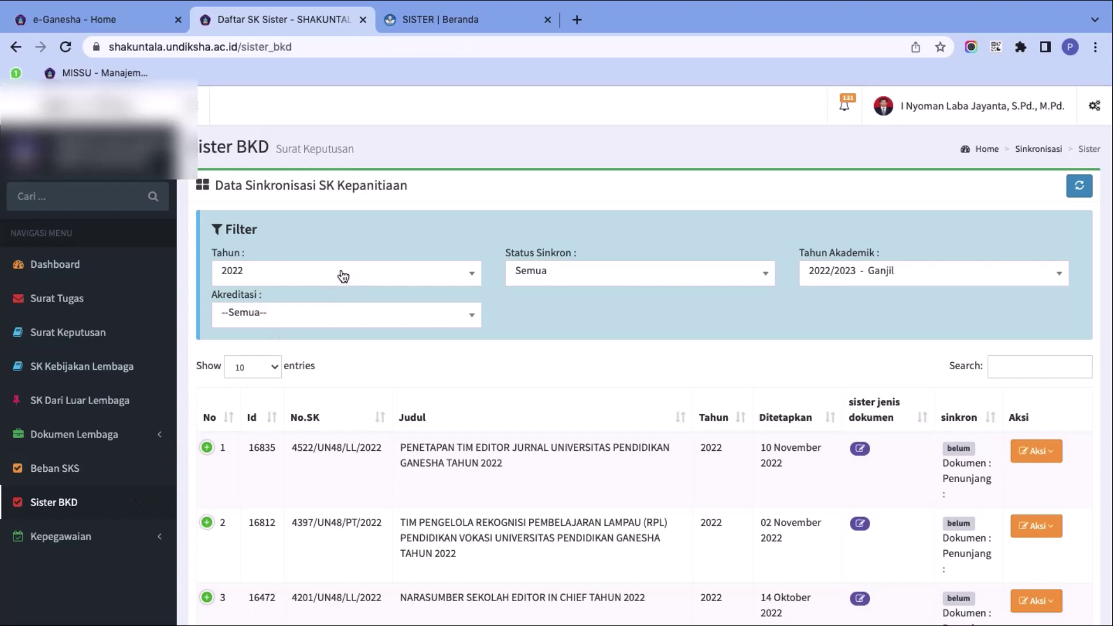
{"action": "left_click", "coordinate": [348, 288]}
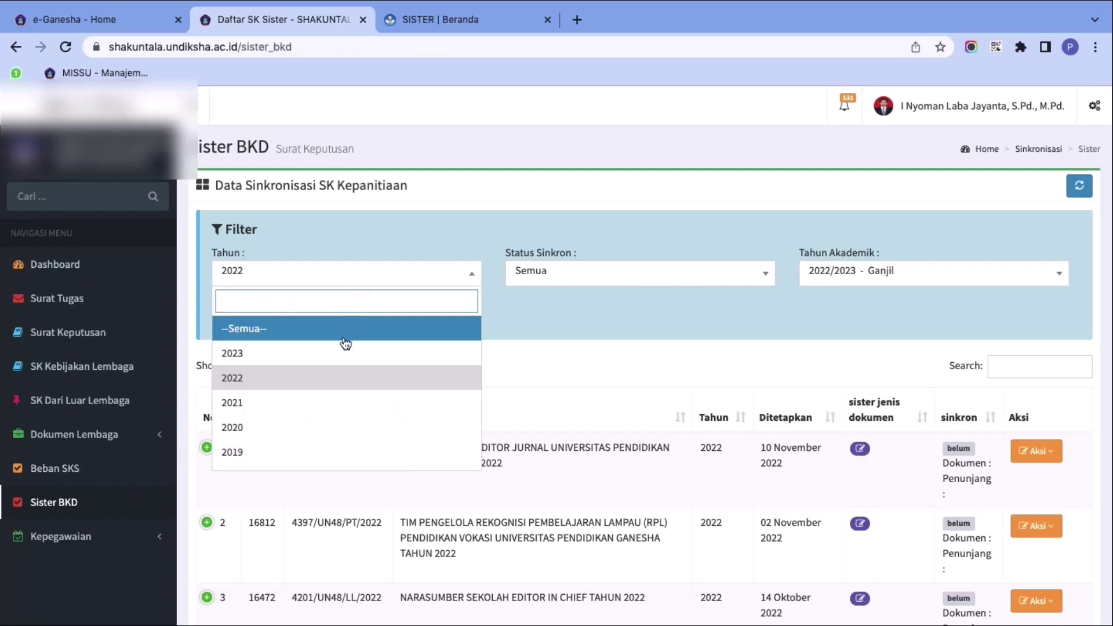
{"action": "left_click", "coordinate": [340, 384]}
{"action": "left_click", "coordinate": [530, 271]}
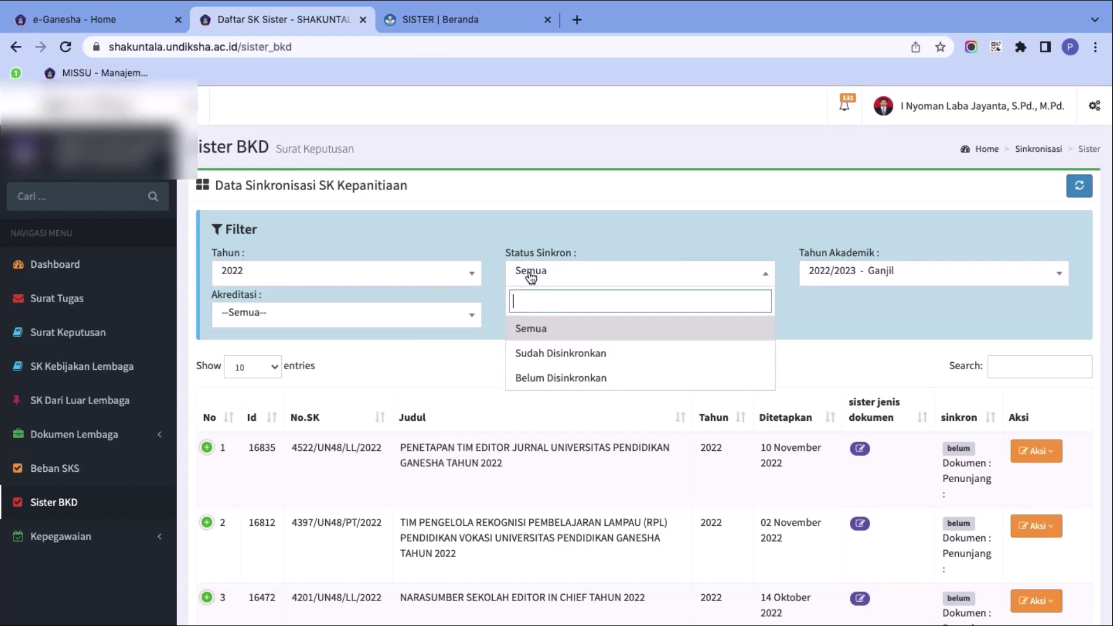
{"action": "left_click", "coordinate": [537, 325]}
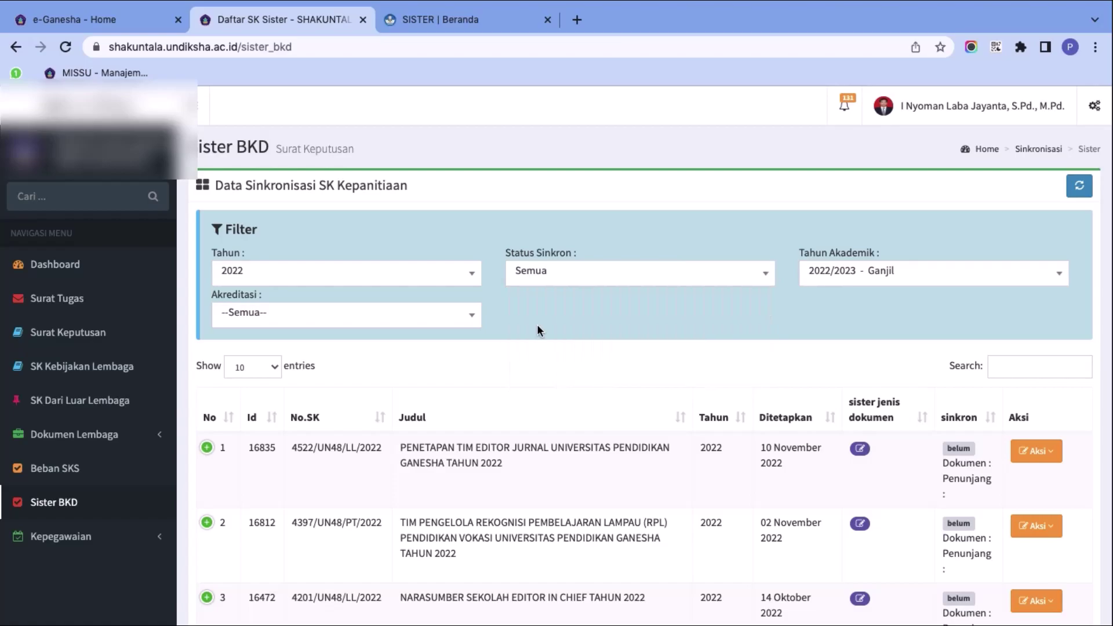
{"action": "left_click", "coordinate": [856, 277]}
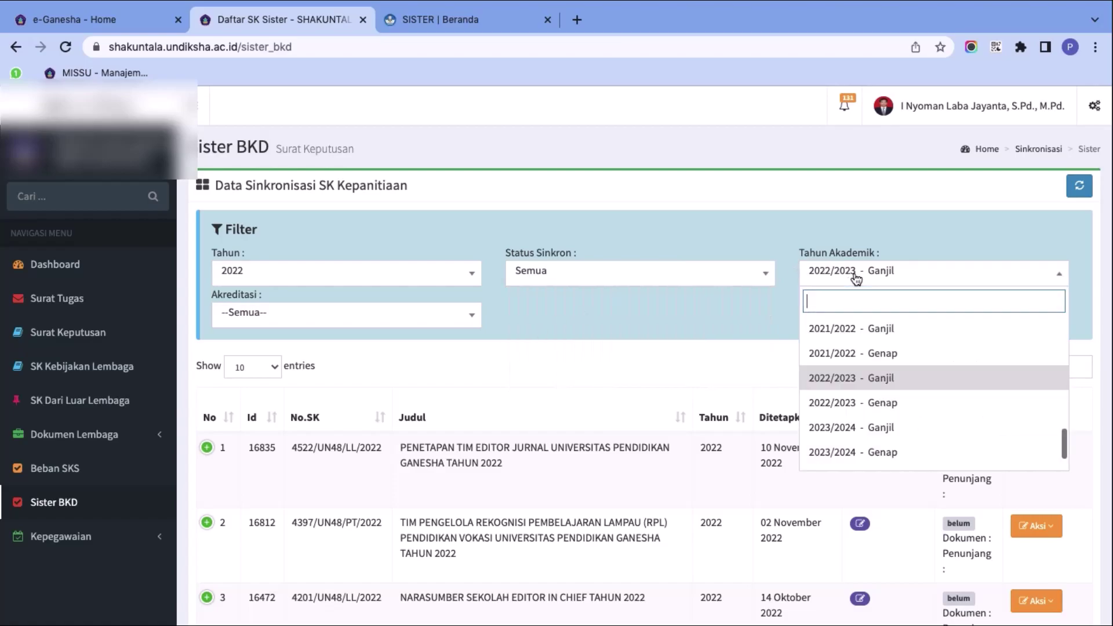
{"action": "left_click", "coordinate": [845, 383]}
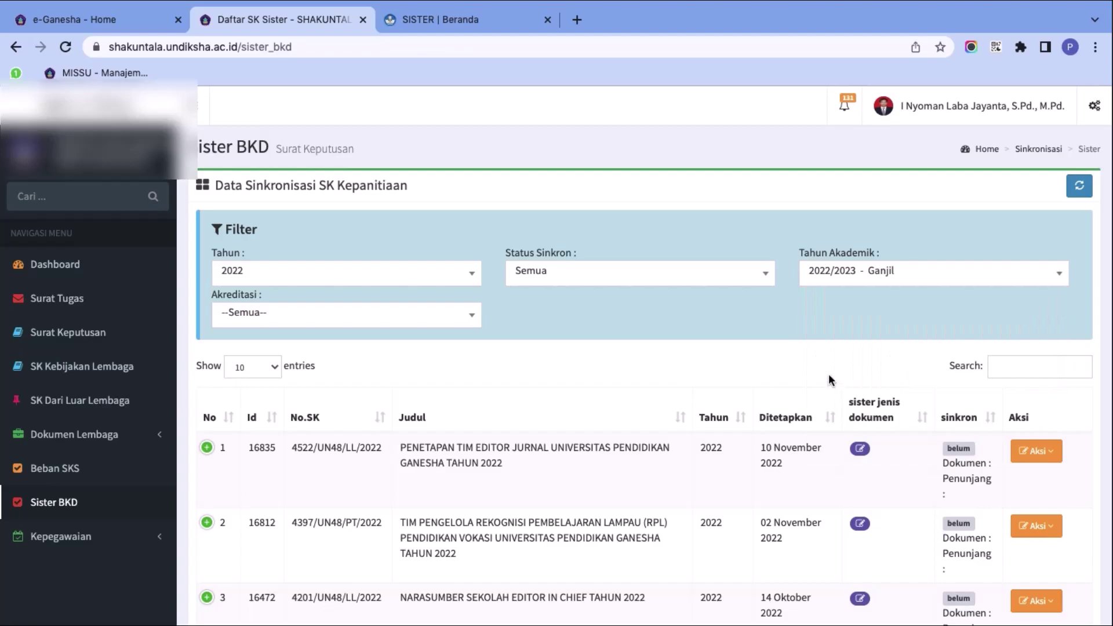
{"action": "left_click", "coordinate": [440, 317]}
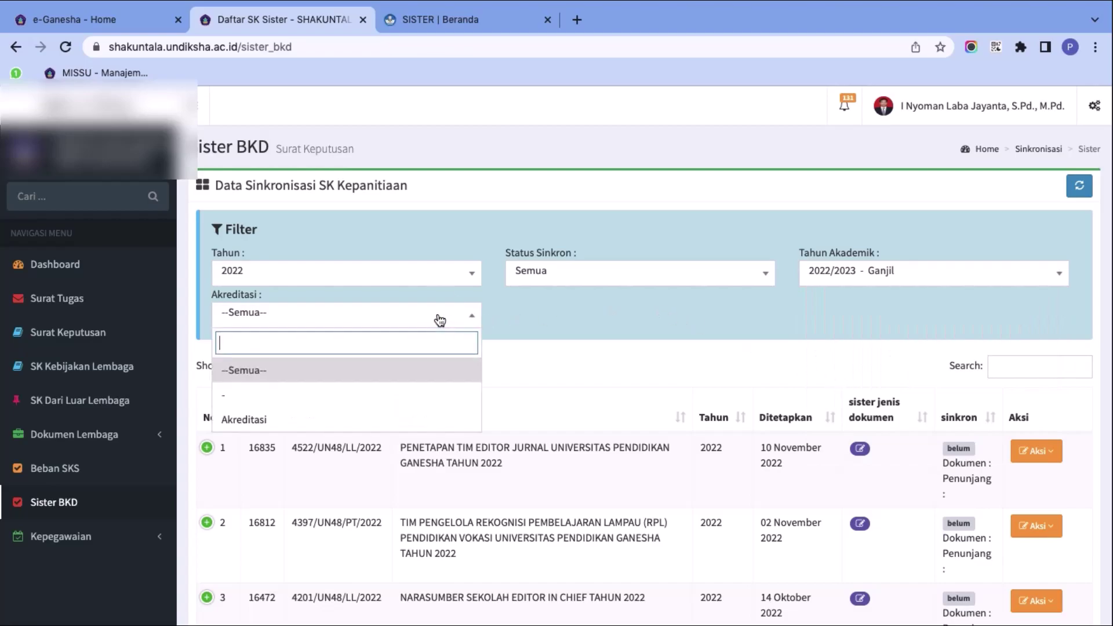
{"action": "left_click", "coordinate": [428, 371]}
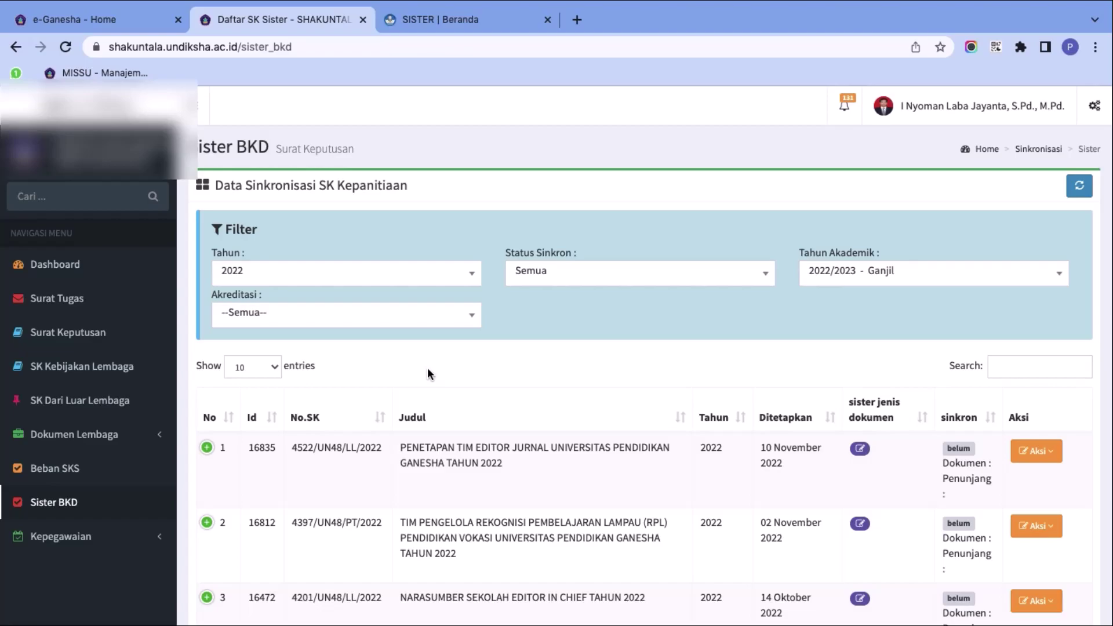
Open the Sister document type choices for the decree PANITIA PELAKSANA KAMPUS MERDEKA FAIR TAHUN 2022.
{"action": "scroll", "coordinate": [413, 436], "scroll_direction": "down", "scroll_amount": 2}
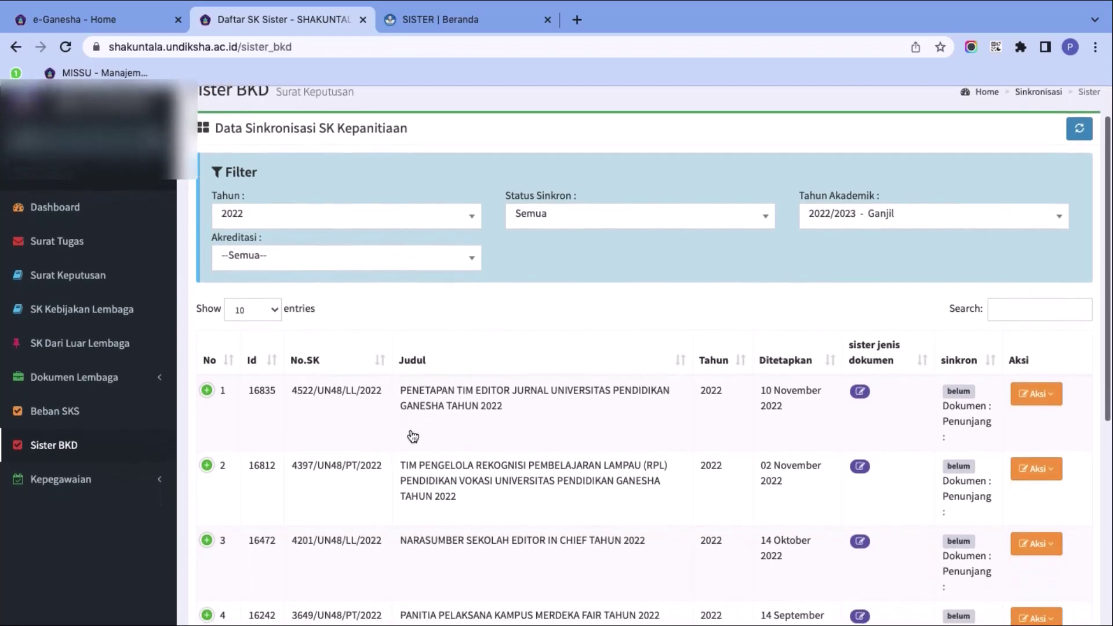
{"action": "scroll", "coordinate": [412, 435], "scroll_direction": "down", "scroll_amount": 2}
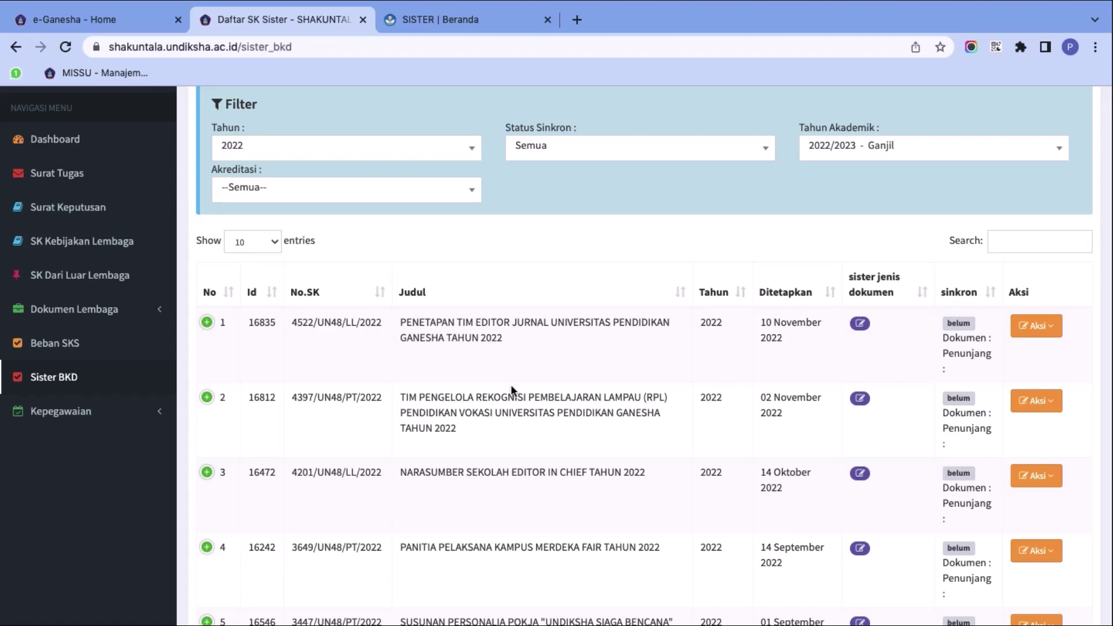
{"action": "scroll", "coordinate": [510, 384], "scroll_direction": "down", "scroll_amount": 1}
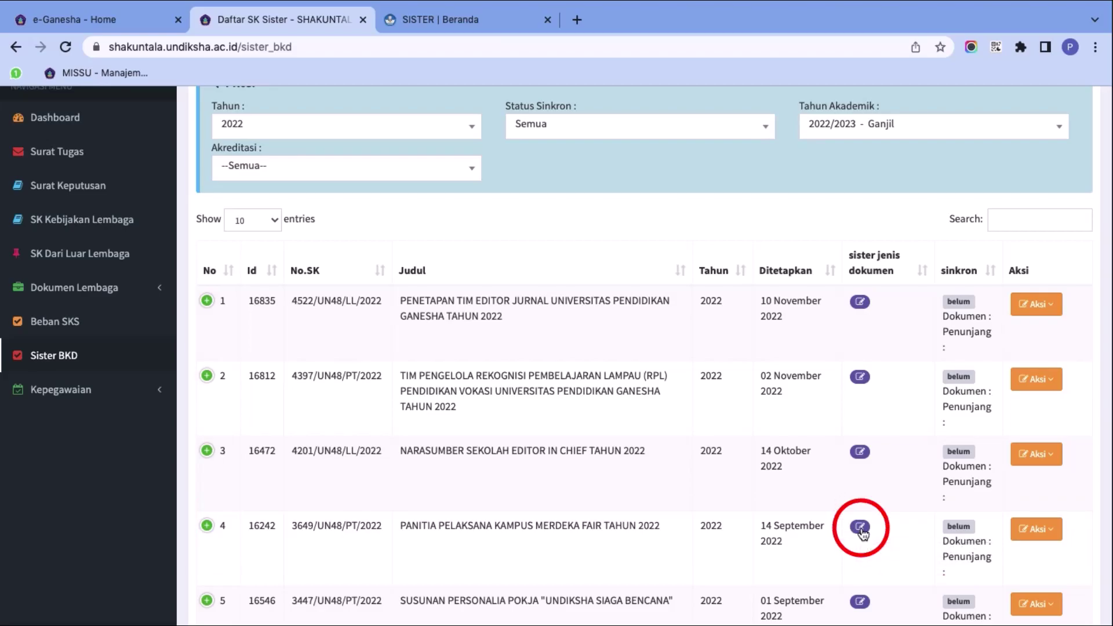
{"action": "left_click", "coordinate": [861, 529]}
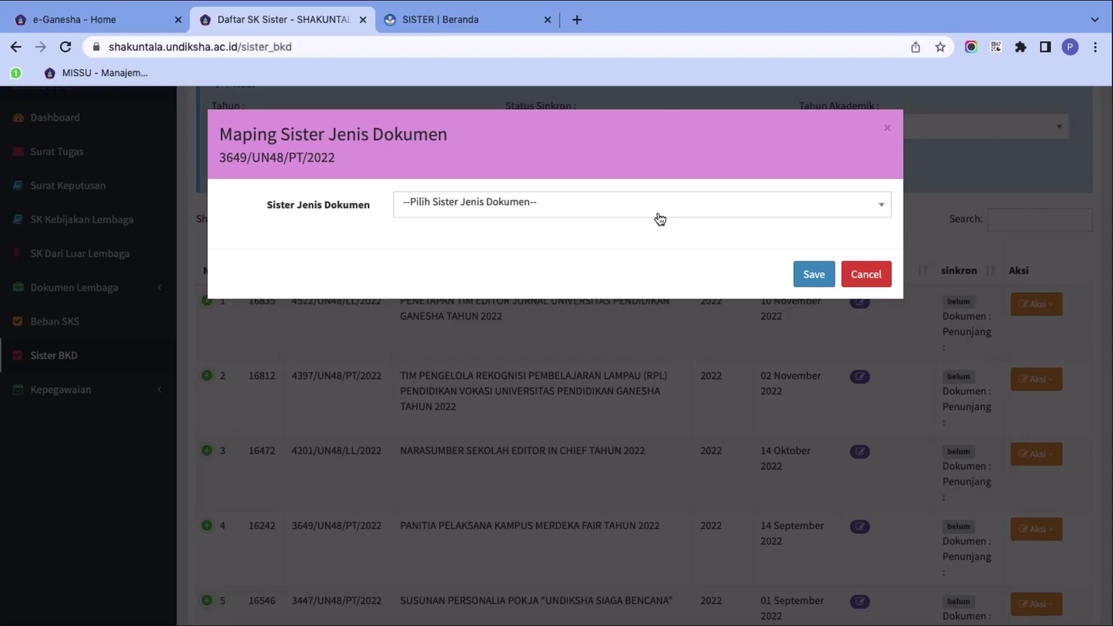
{"action": "left_click", "coordinate": [660, 219]}
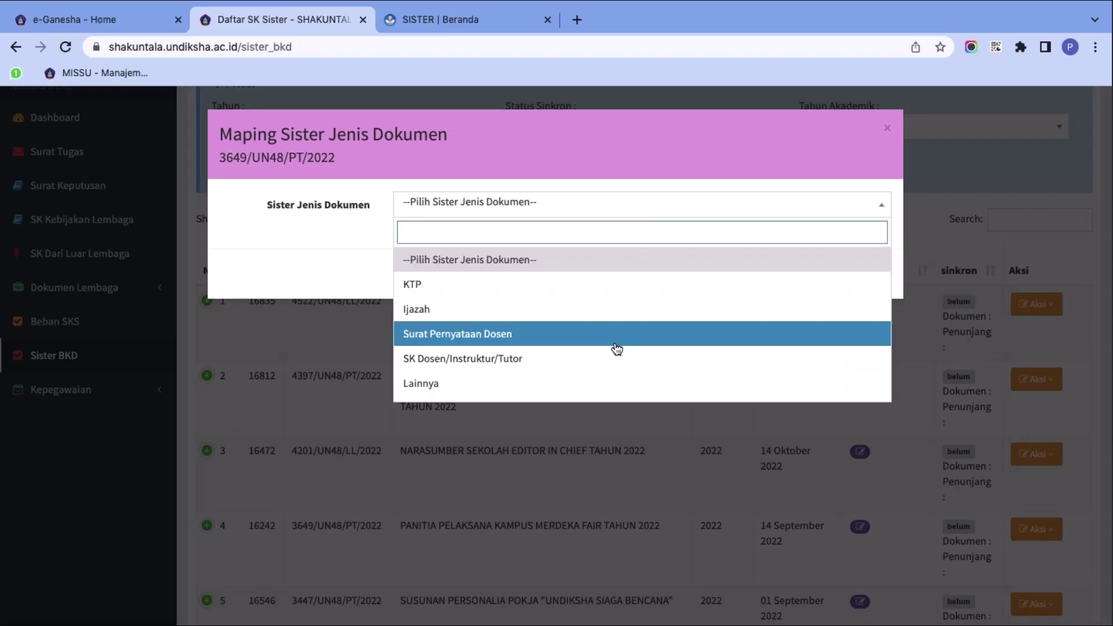
{"action": "scroll", "coordinate": [615, 348], "scroll_direction": "down", "scroll_amount": 2}
{"action": "scroll", "coordinate": [616, 348], "scroll_direction": "down", "scroll_amount": 1}
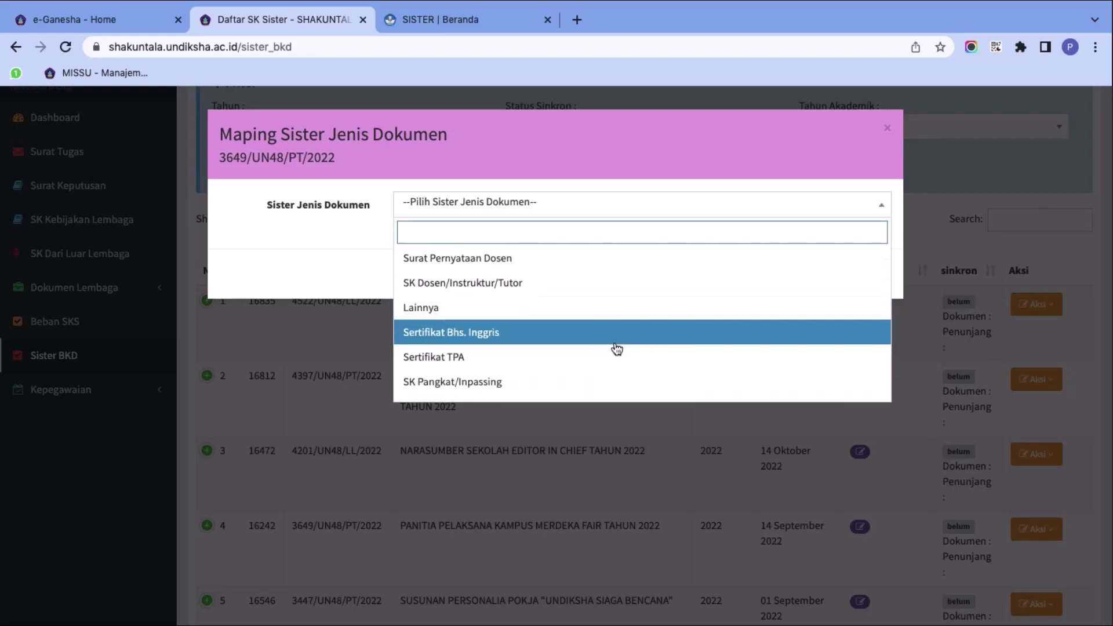
{"action": "scroll", "coordinate": [616, 348], "scroll_direction": "down", "scroll_amount": 2}
{"action": "type", "text": "pan"}
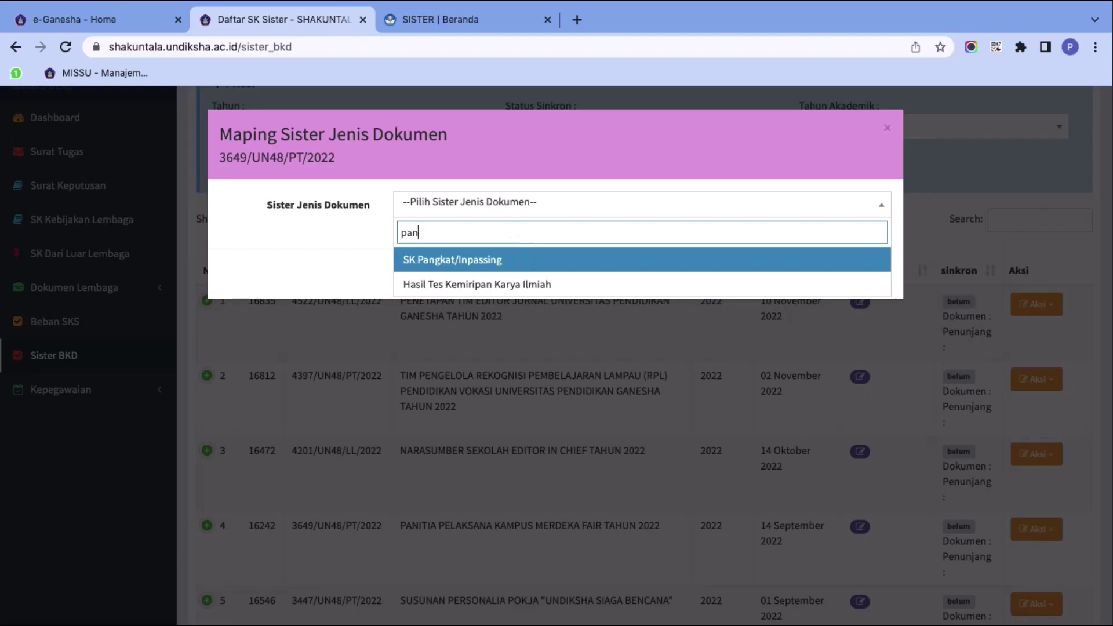
{"action": "key", "text": "BackSpace"}
{"action": "key", "text": "BackSpace"}
{"action": "key", "text": "BackSpace"}
Map the decree's Sister document type to Lainnya and save the mapping.
{"action": "type", "text": "lai"}
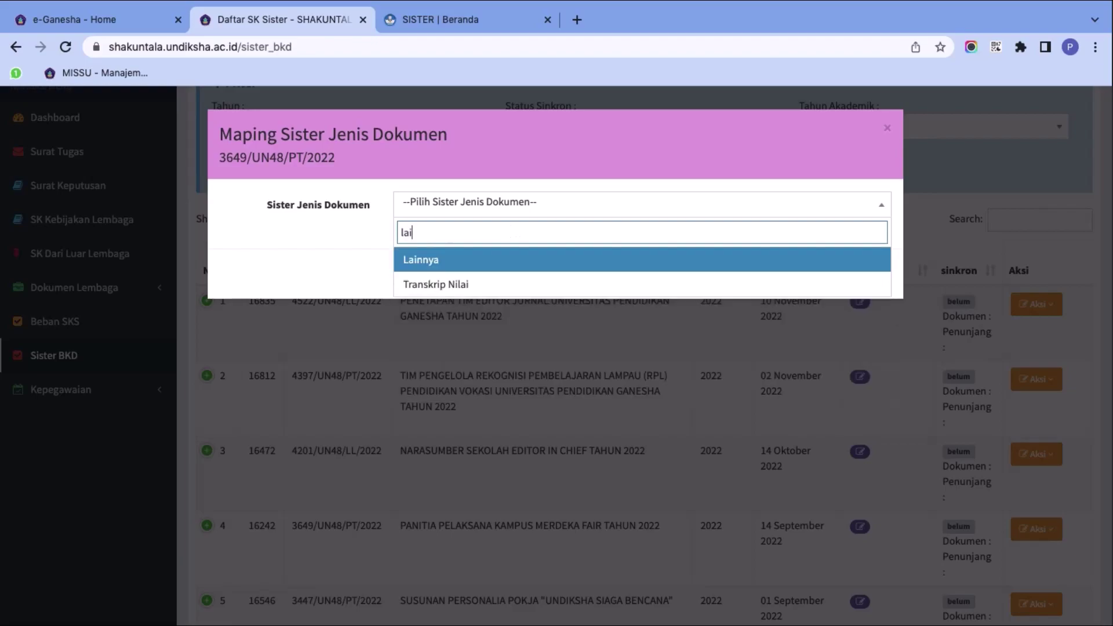
{"action": "left_click", "coordinate": [475, 265]}
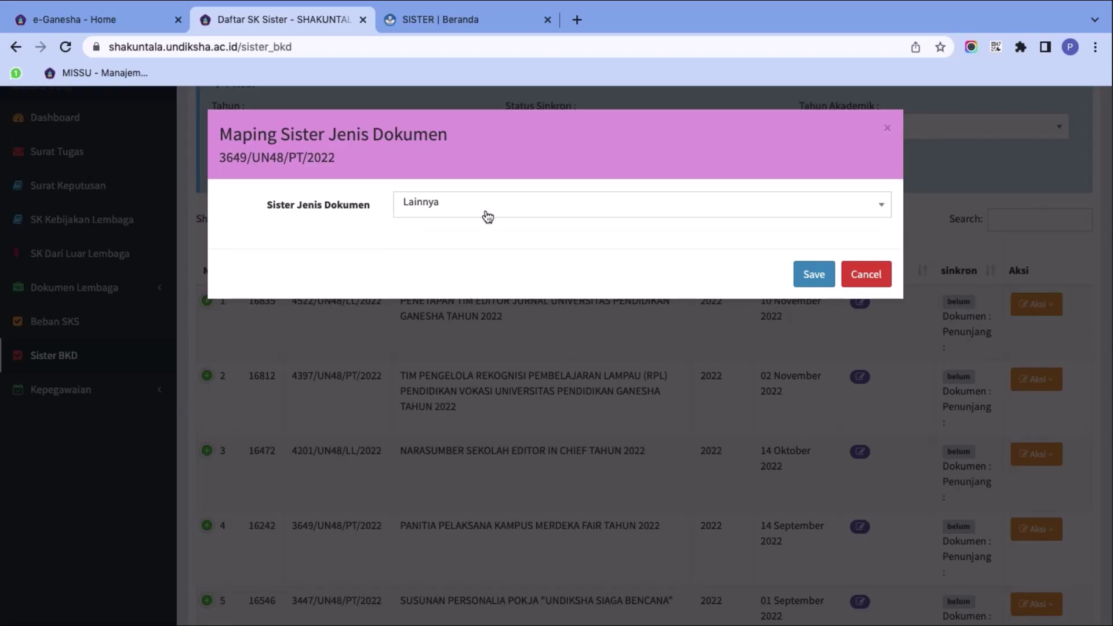
{"action": "left_click", "coordinate": [807, 276]}
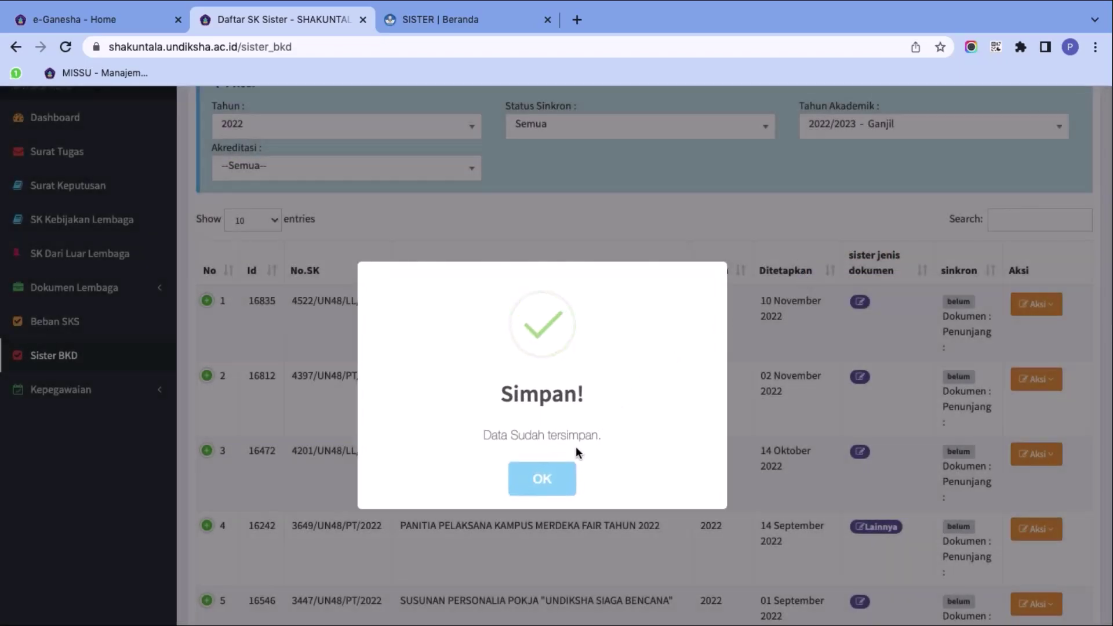
{"action": "left_click", "coordinate": [544, 479]}
Open the per-participant synchronization (Sinkron) of the PANITIA PELAKSANA KAMPUS MERDEKA FAIR TAHUN 2022 decree.
{"action": "scroll", "coordinate": [746, 508], "scroll_direction": "down", "scroll_amount": 1}
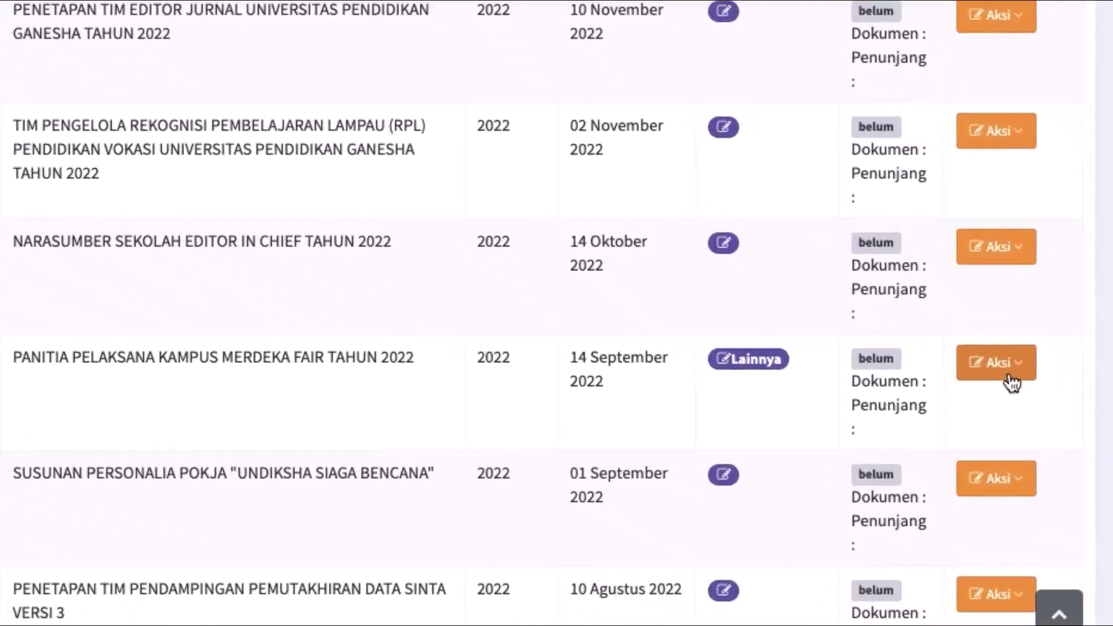
{"action": "left_click", "coordinate": [1014, 375]}
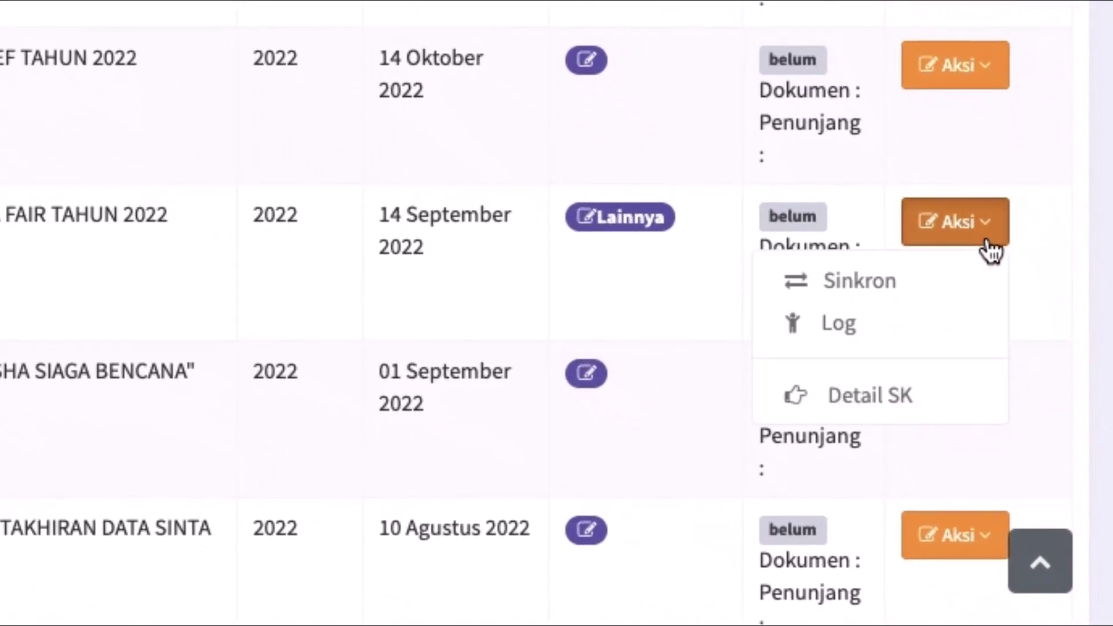
{"action": "left_click", "coordinate": [924, 290]}
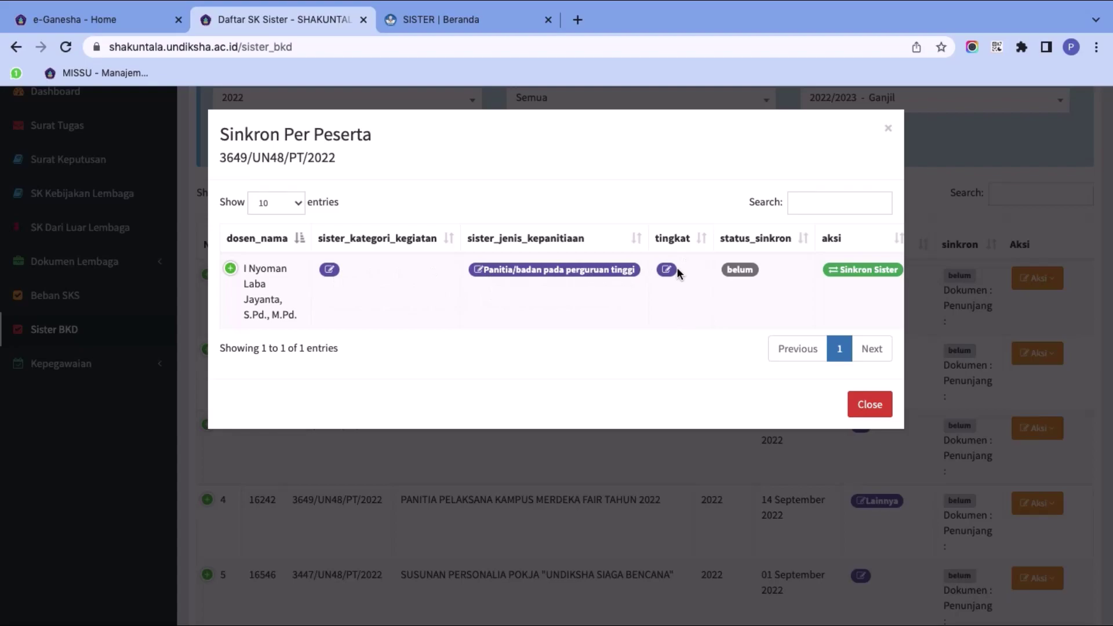
Set the participant's Sister activity category to "140200 \ 140202 Panitia pusat sebagai anggota" and save it.
{"action": "left_click", "coordinate": [328, 273]}
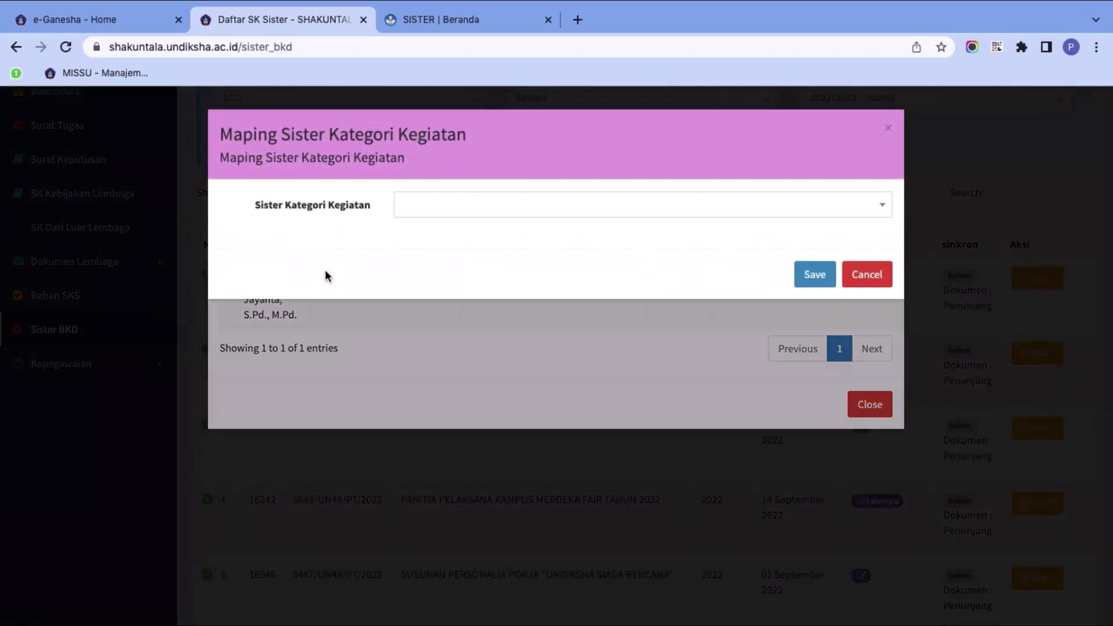
{"action": "left_click", "coordinate": [424, 207]}
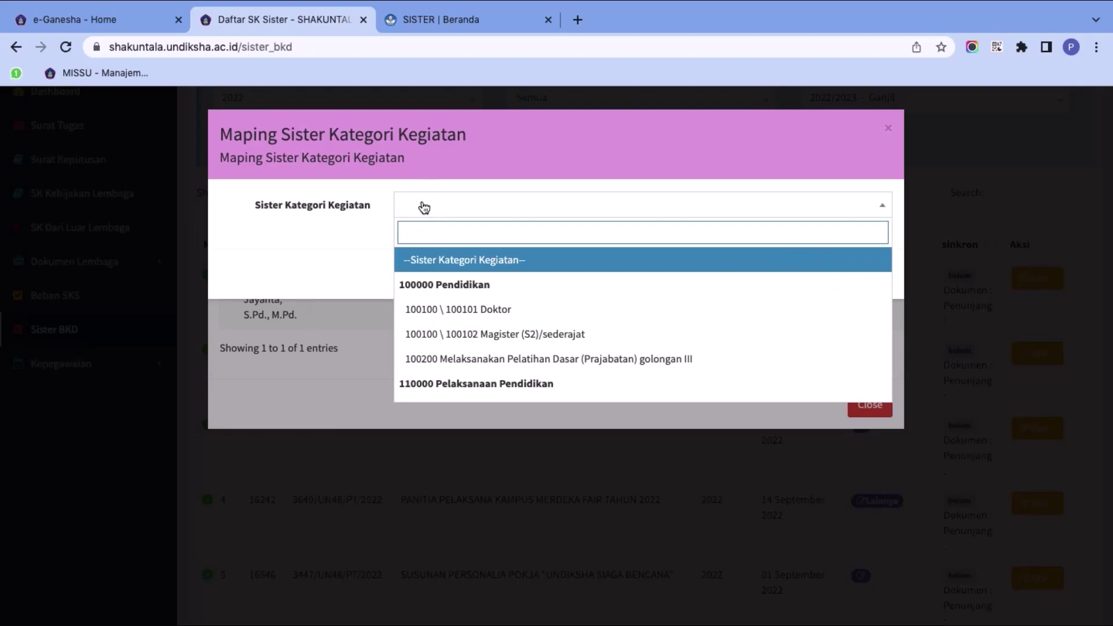
{"action": "type", "text": "paniti"}
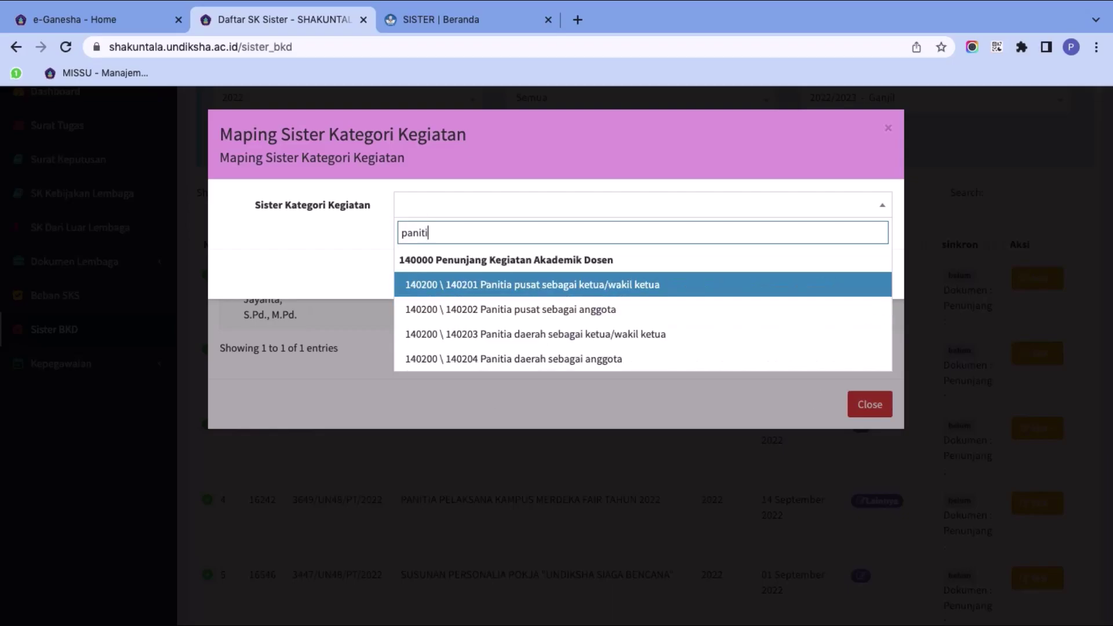
{"action": "left_click", "coordinate": [467, 309]}
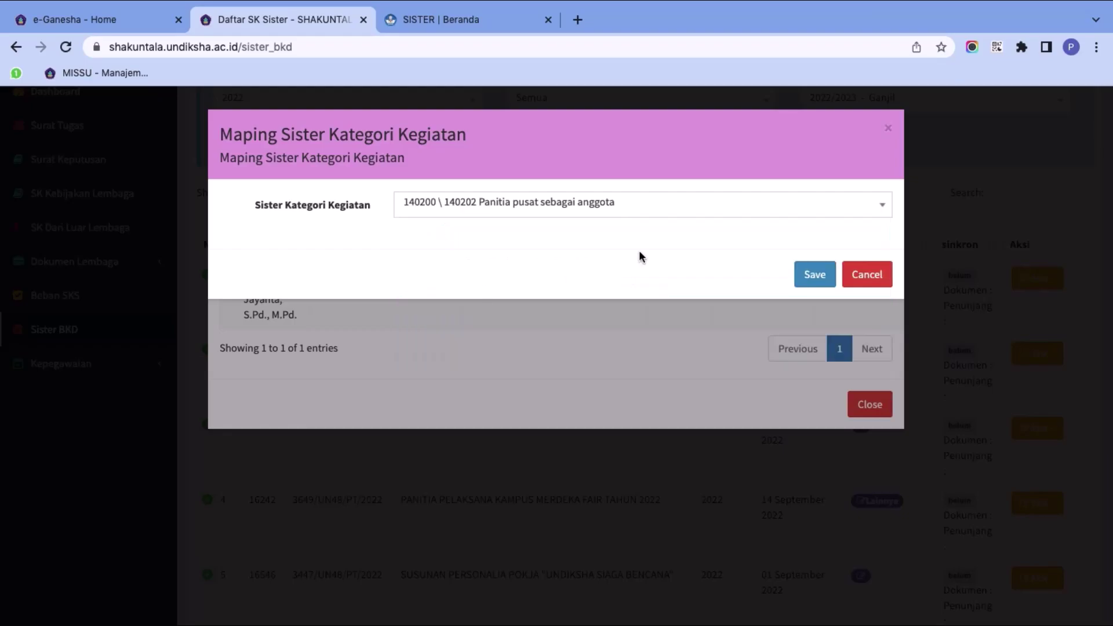
{"action": "left_click", "coordinate": [811, 275]}
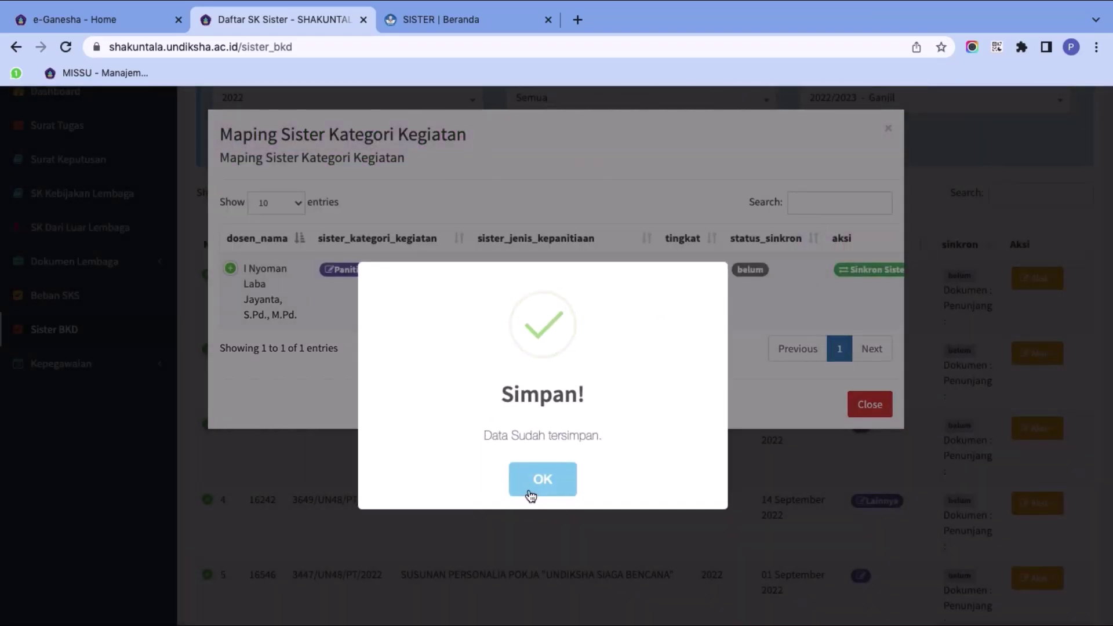
{"action": "left_click", "coordinate": [529, 492]}
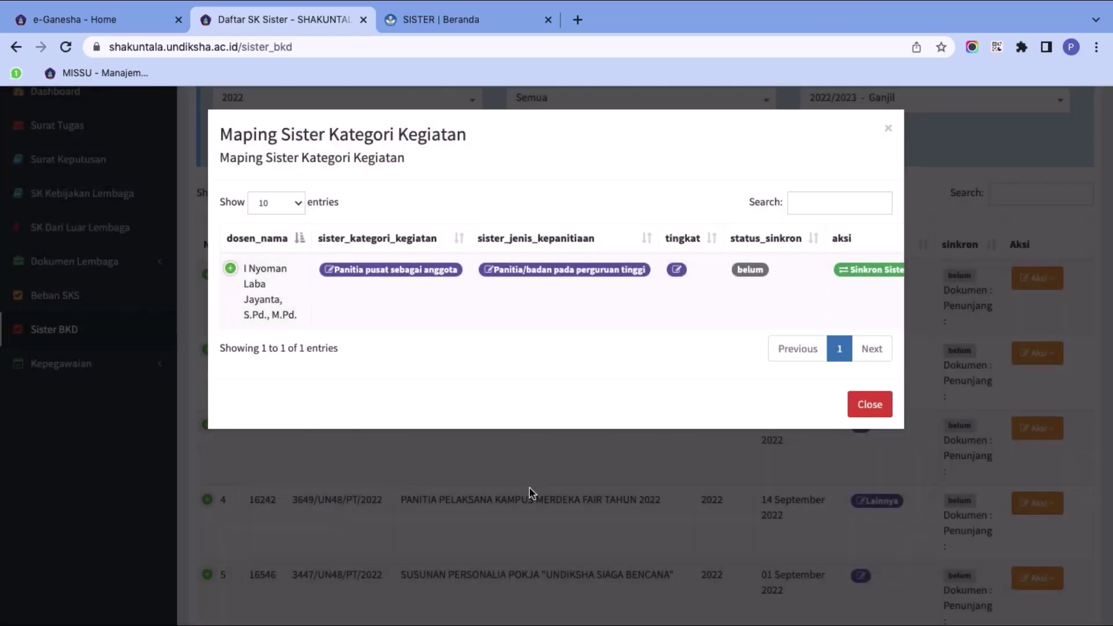
Set the participant's level (Tingkat) to Lokal and save it.
{"action": "left_click", "coordinate": [677, 270]}
{"action": "left_click", "coordinate": [558, 216]}
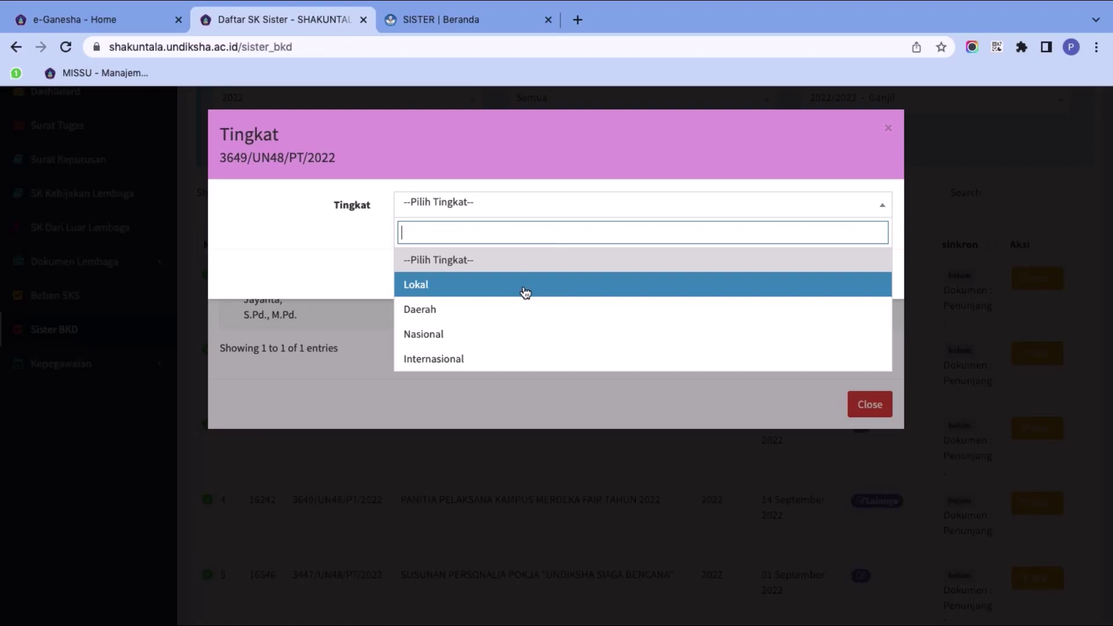
{"action": "left_click", "coordinate": [489, 286]}
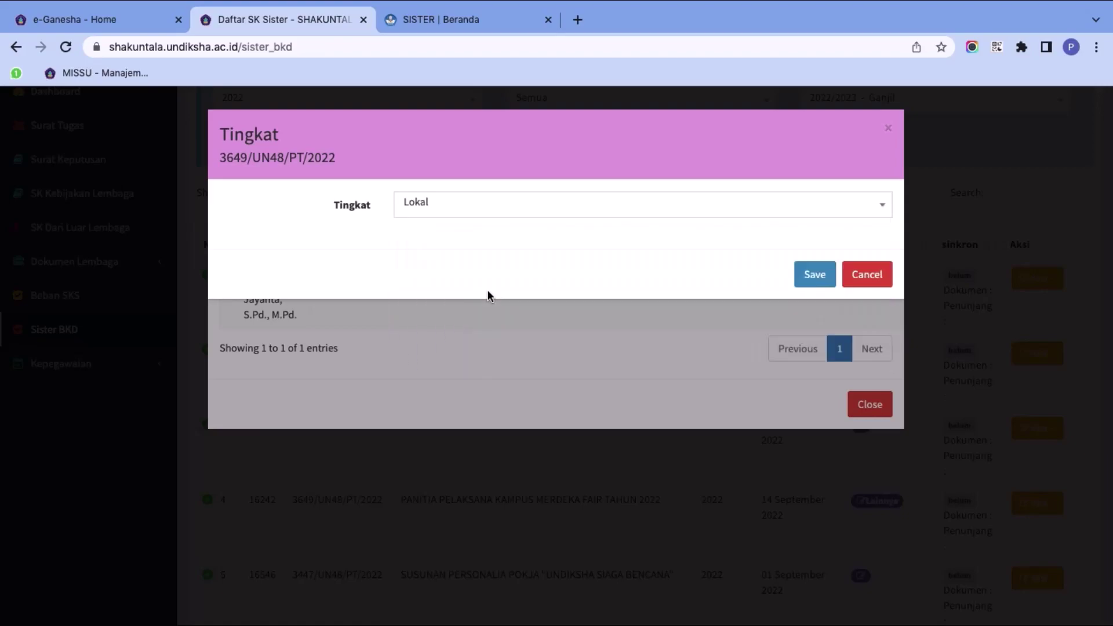
{"action": "left_click", "coordinate": [805, 277]}
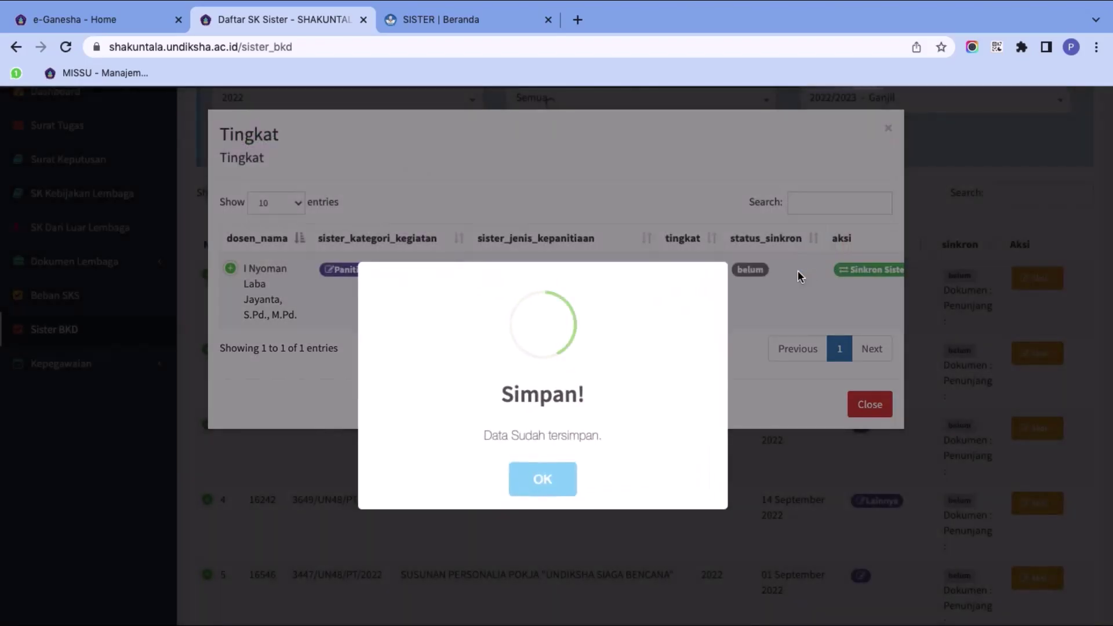
{"action": "left_click", "coordinate": [542, 476]}
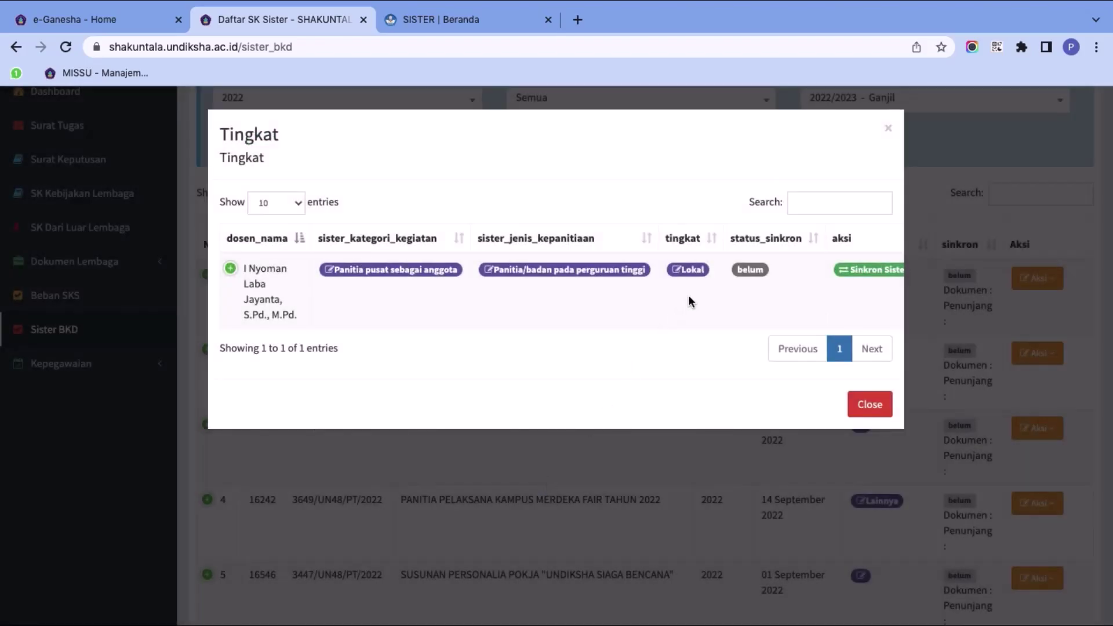
Synchronize the participant's decree data to Sister and confirm running the synchronization.
{"action": "scroll", "coordinate": [688, 294], "scroll_direction": "right", "scroll_amount": 2}
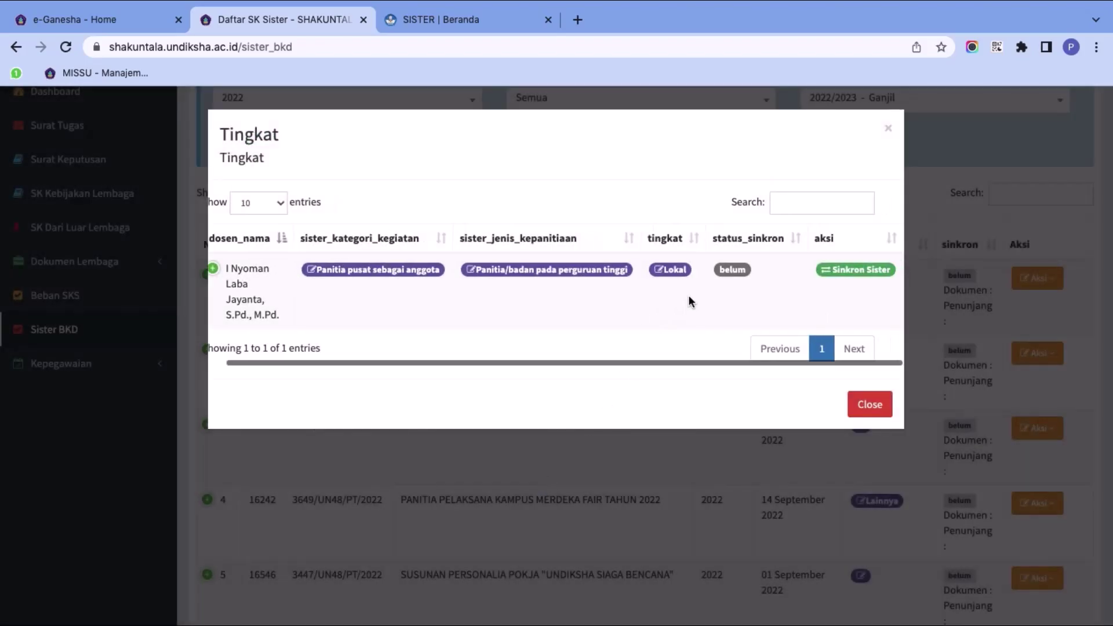
{"action": "left_click", "coordinate": [835, 270]}
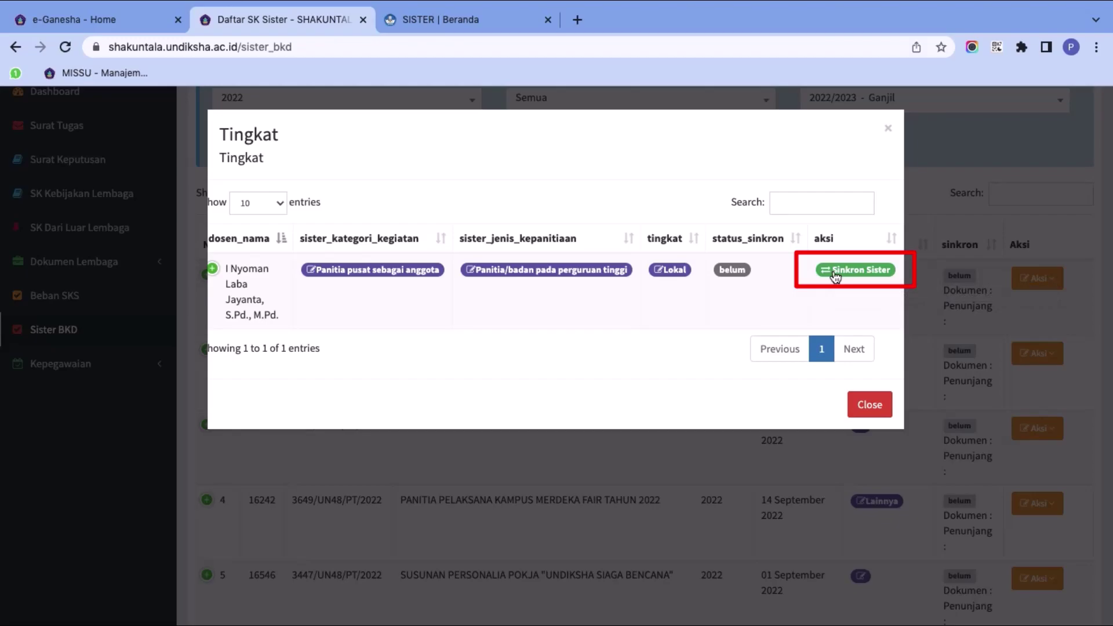
{"action": "left_click", "coordinate": [834, 271]}
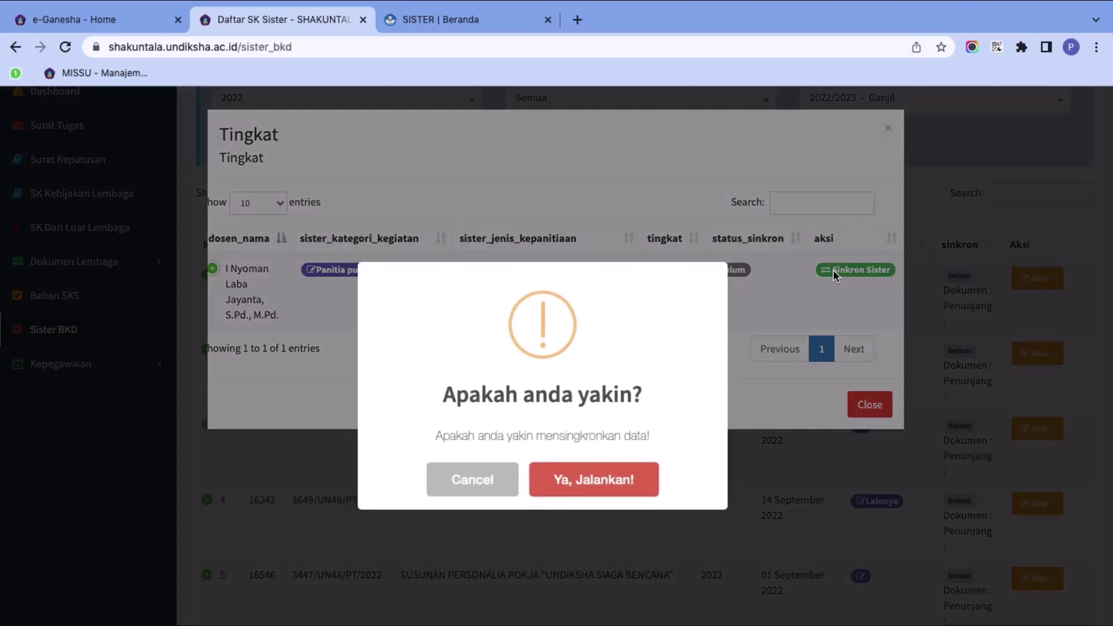
{"action": "left_click", "coordinate": [572, 489]}
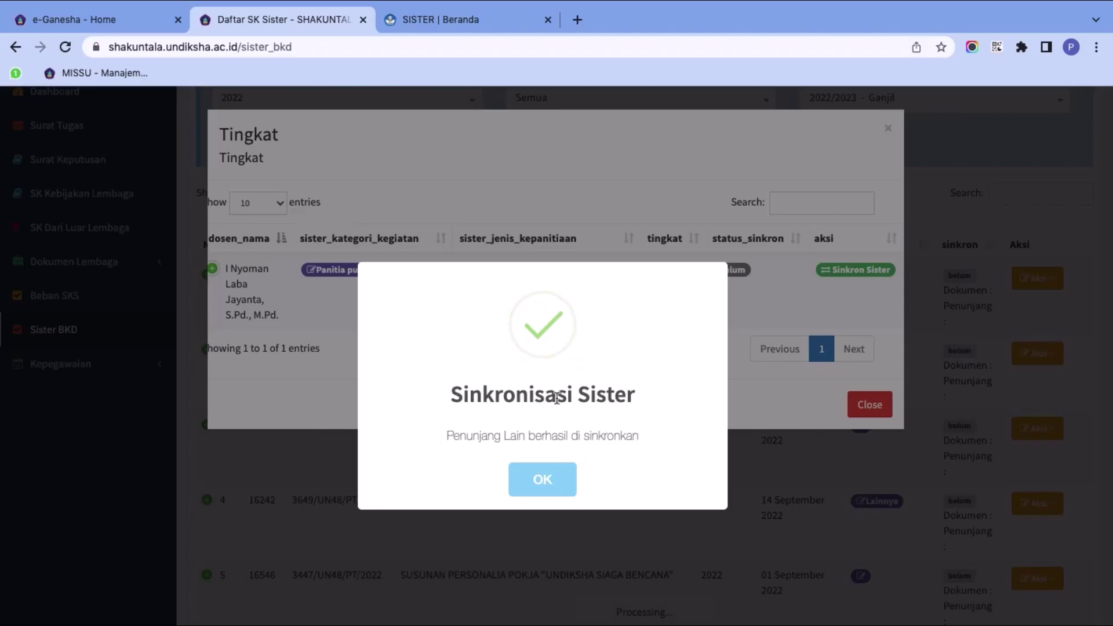
Acknowledge the completed Sister synchronization and close the per-participant synchronization of decree 3649/UN48/PT/2022.
{"action": "left_click", "coordinate": [531, 492]}
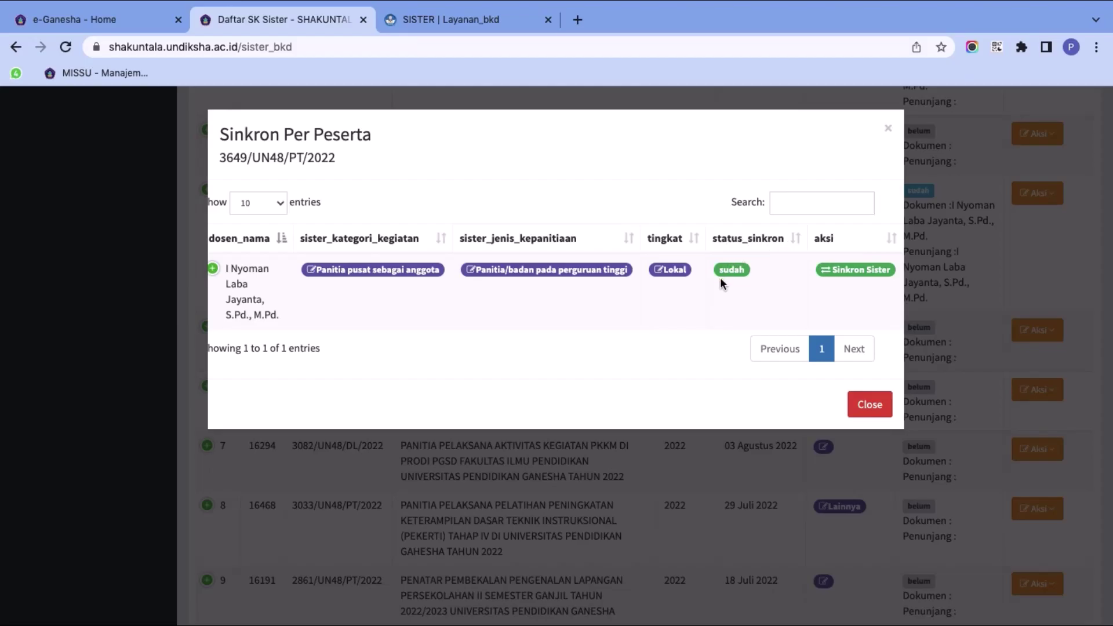
{"action": "left_click", "coordinate": [869, 405]}
{"action": "scroll", "coordinate": [948, 279], "scroll_direction": "up", "scroll_amount": 3}
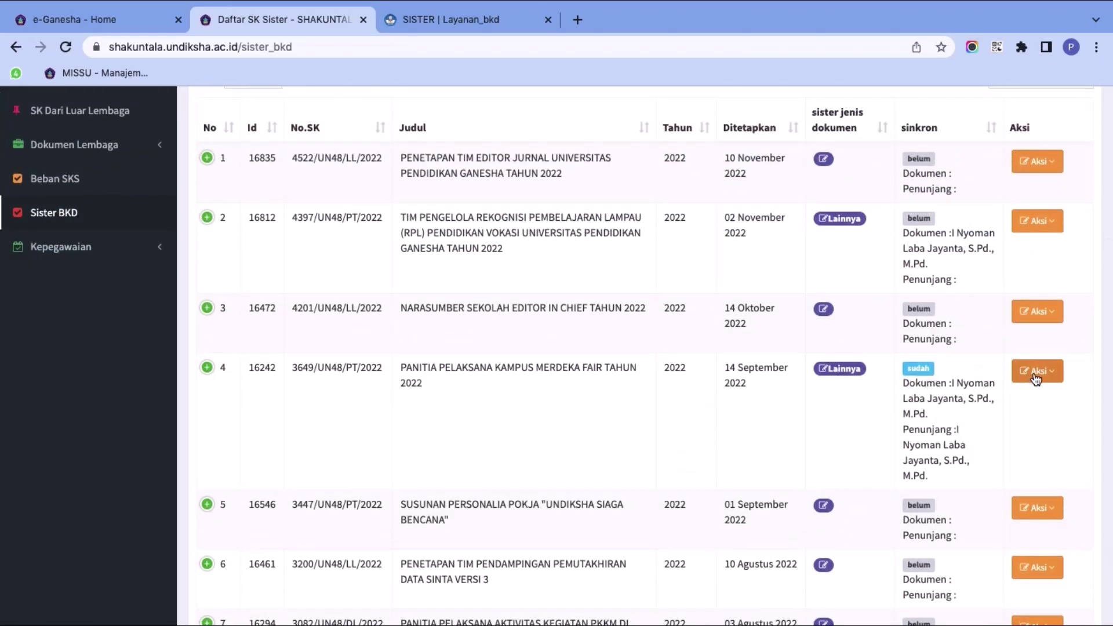
Open the history log (Histori Log) of the Kampus Merdeka Fair decree, inspect the dokumen entry's details, and close the log.
{"action": "left_click", "coordinate": [1036, 378]}
{"action": "left_click", "coordinate": [986, 421]}
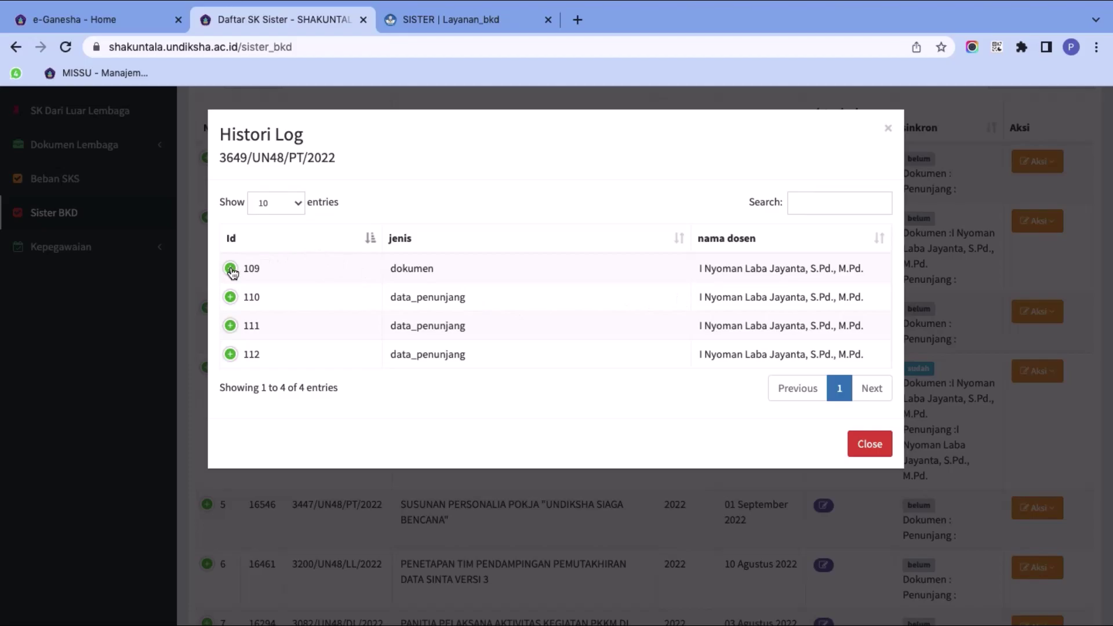
{"action": "left_click", "coordinate": [230, 269]}
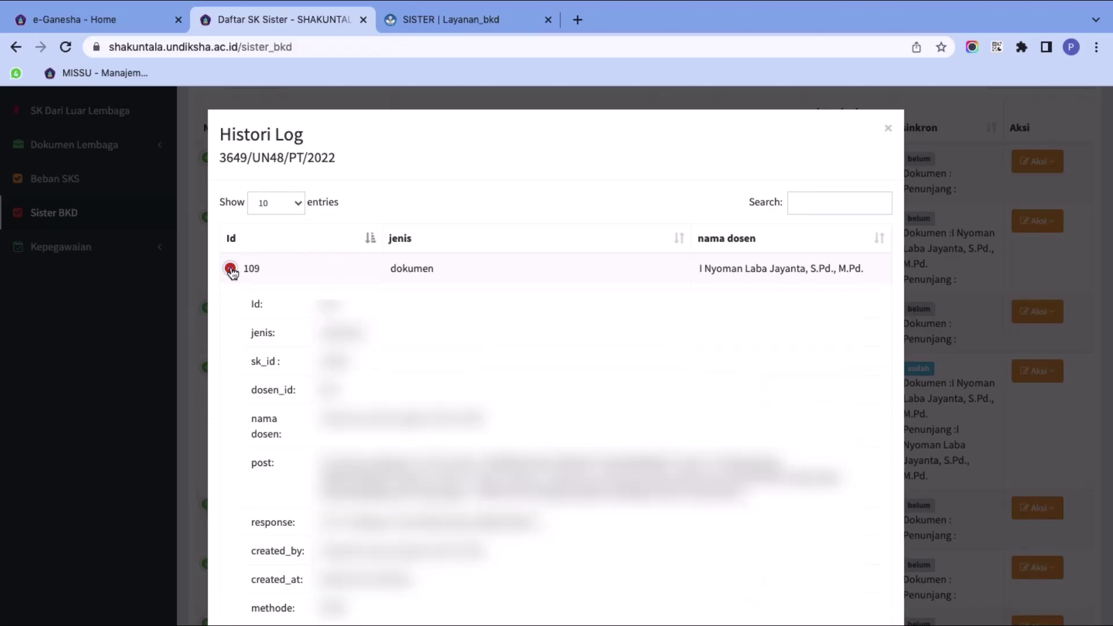
{"action": "scroll", "coordinate": [236, 418], "scroll_direction": "down", "scroll_amount": 3}
{"action": "scroll", "coordinate": [238, 427], "scroll_direction": "up", "scroll_amount": 3}
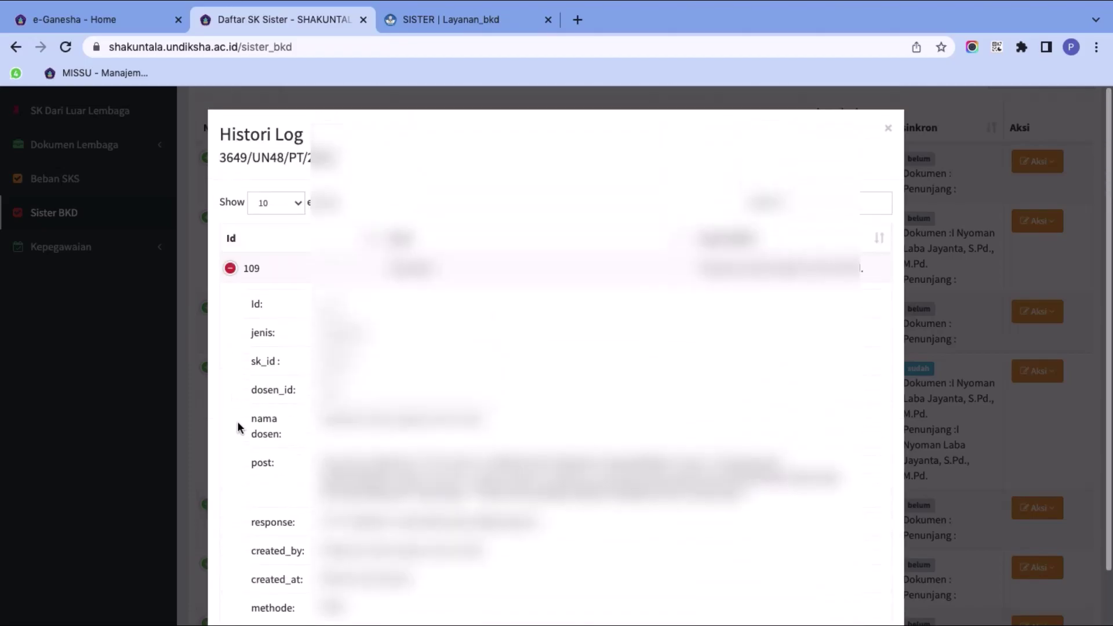
{"action": "left_click", "coordinate": [231, 268]}
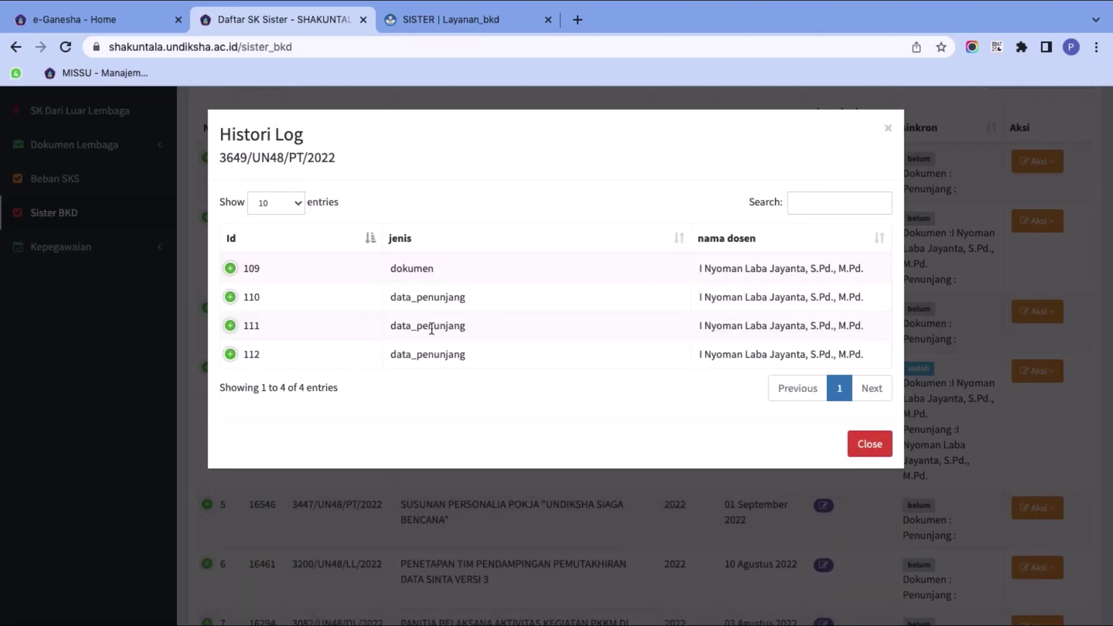
{"action": "left_click", "coordinate": [864, 446]}
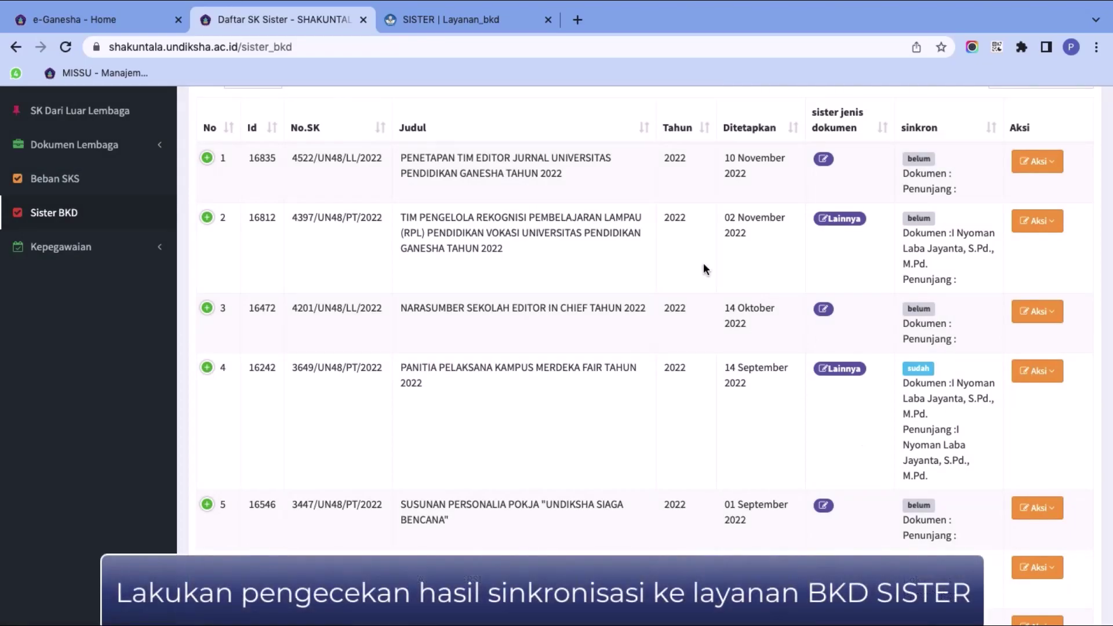
Switch to SISTER and open the 2022/2023 Ganjil performance report from the BKD activity recap (Rekap Kegiatan).
{"action": "left_click", "coordinate": [471, 24]}
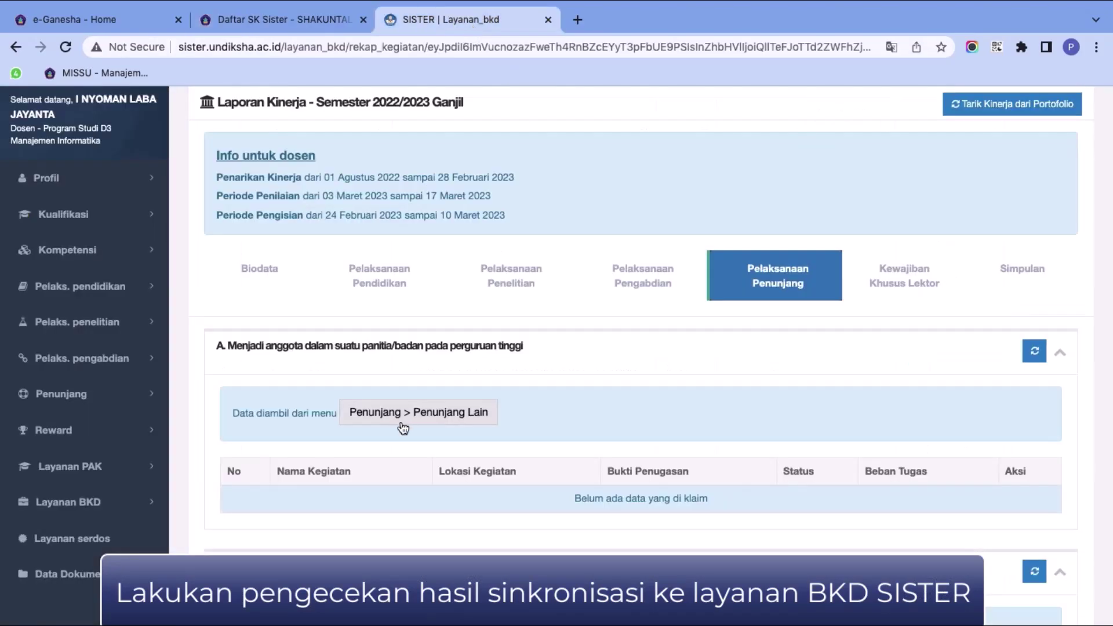
{"action": "scroll", "coordinate": [401, 420], "scroll_direction": "up", "scroll_amount": 2}
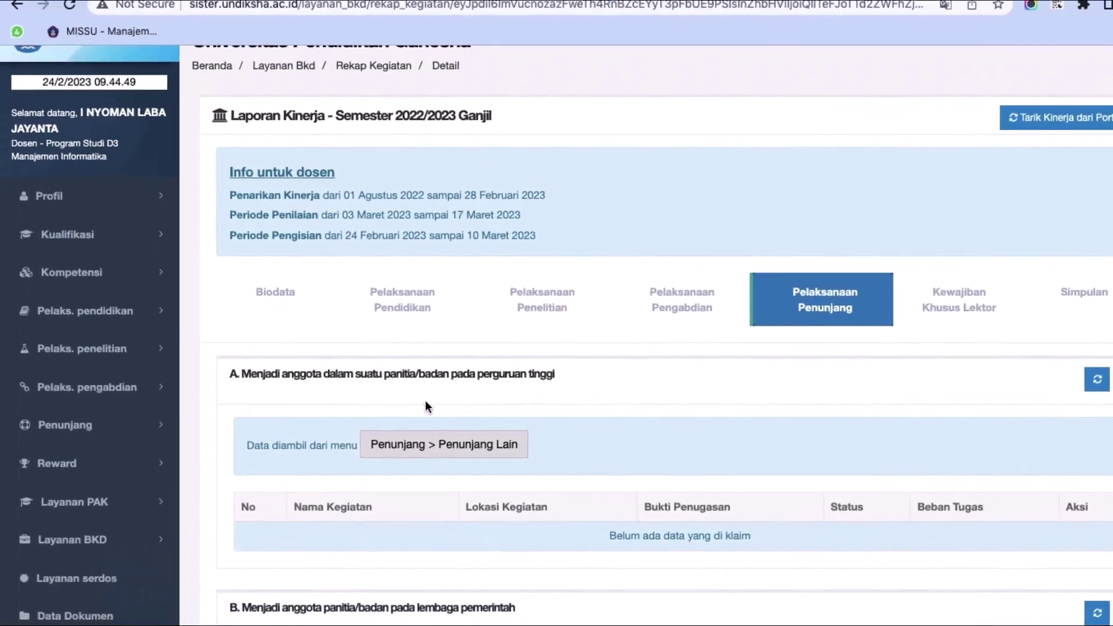
{"action": "left_click", "coordinate": [107, 551]}
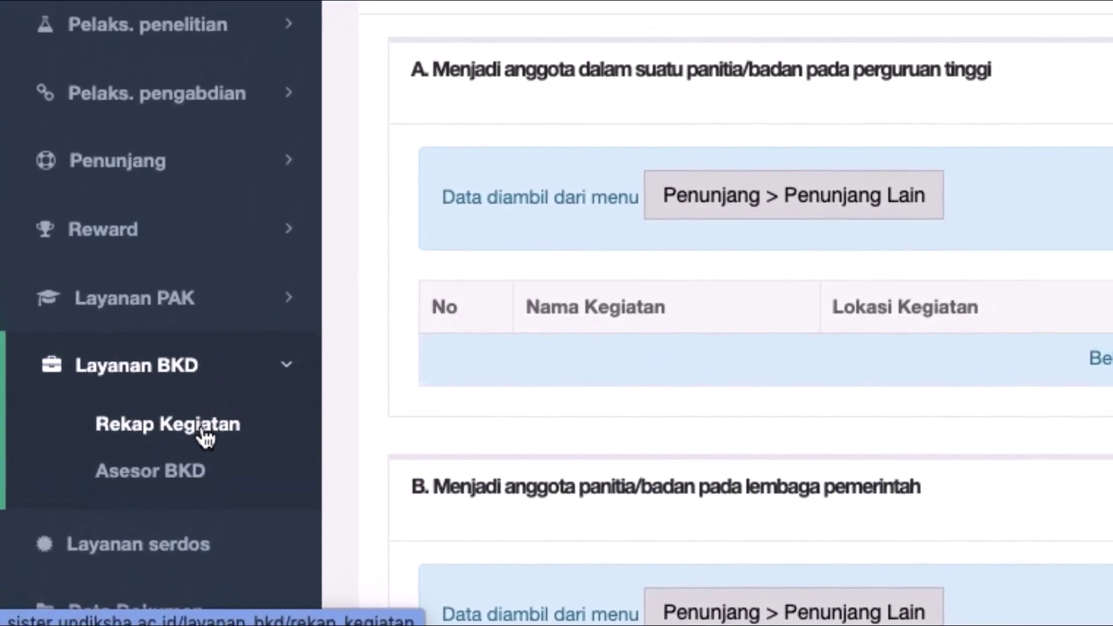
{"action": "left_click", "coordinate": [207, 434]}
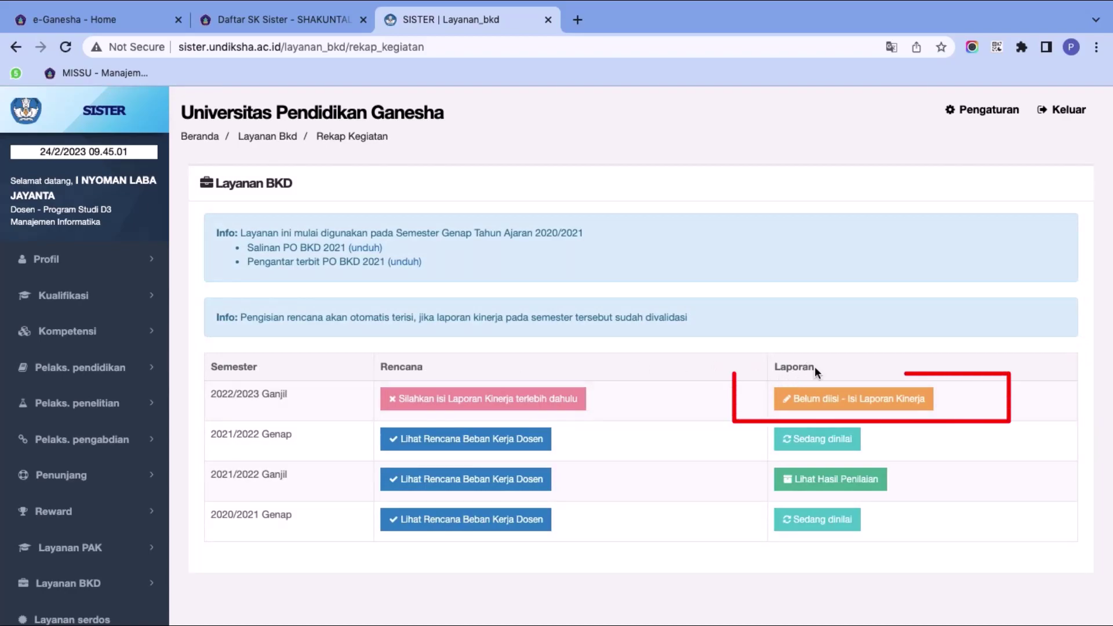
{"action": "left_click", "coordinate": [822, 400]}
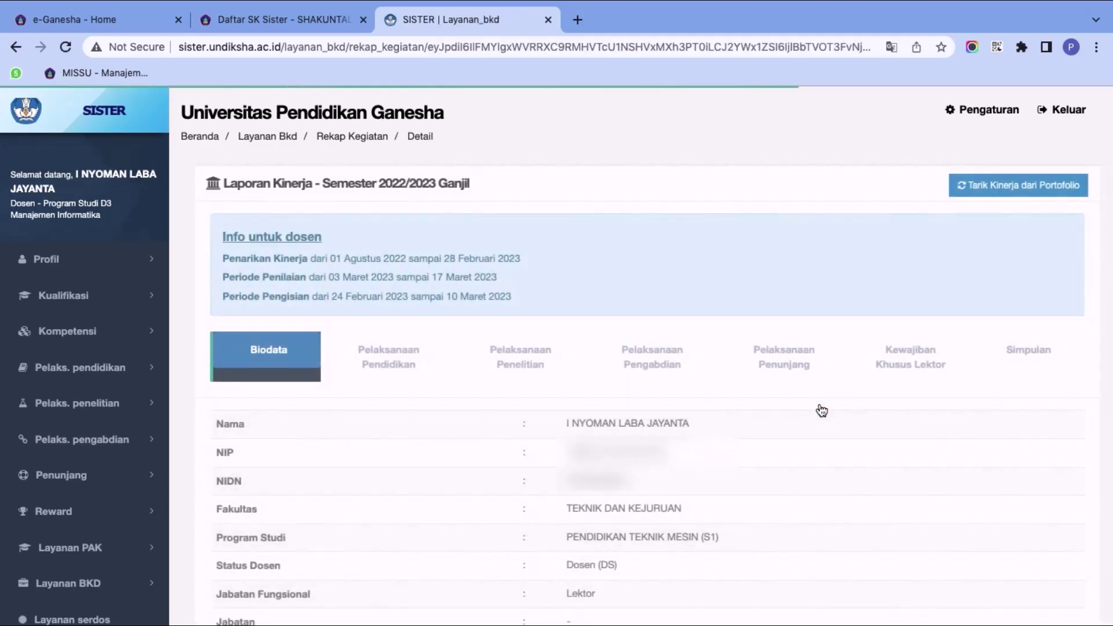
Review the activity sections under Pelaksanaan Pendidikan in the 2022/2023 Ganjil performance report.
{"action": "scroll", "coordinate": [822, 409], "scroll_direction": "down", "scroll_amount": 1}
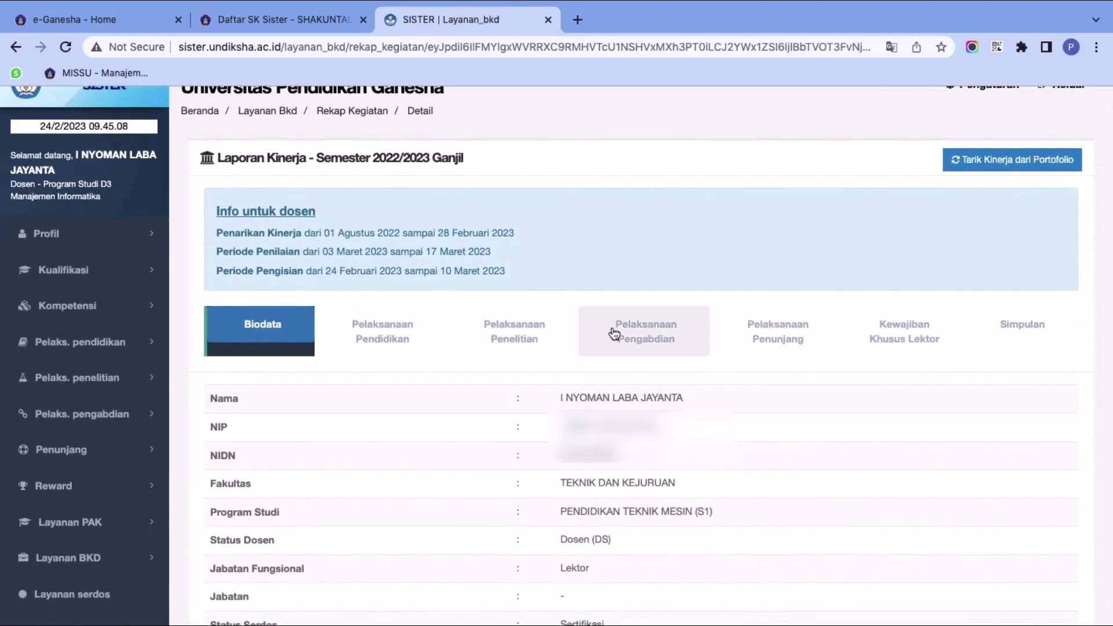
{"action": "left_click", "coordinate": [421, 344]}
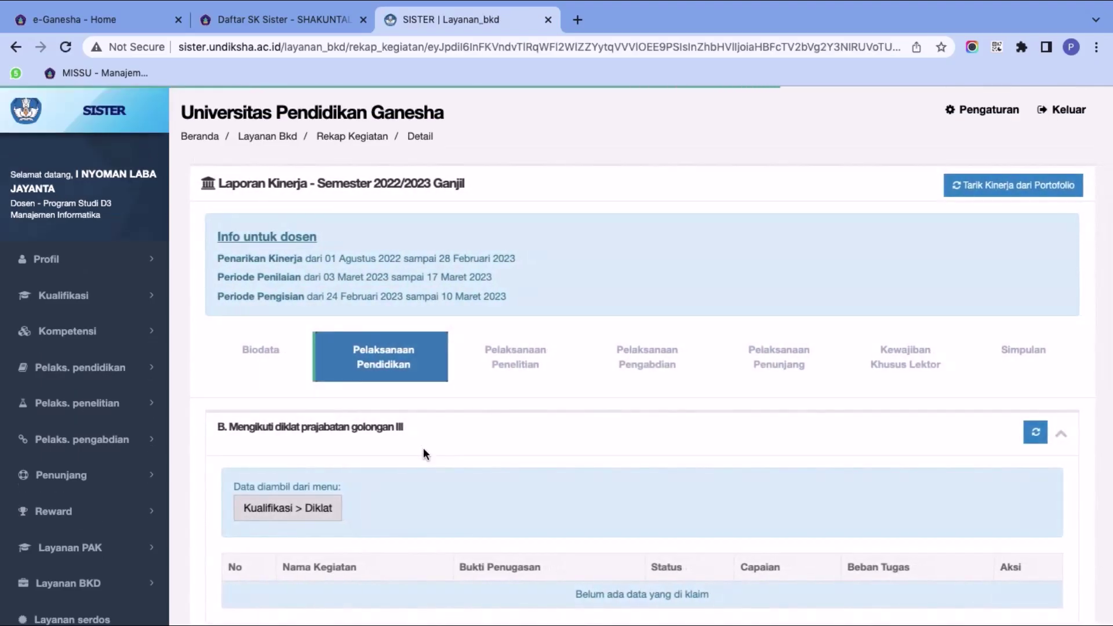
{"action": "scroll", "coordinate": [423, 448], "scroll_direction": "down", "scroll_amount": 5}
{"action": "scroll", "coordinate": [423, 450], "scroll_direction": "down", "scroll_amount": 7}
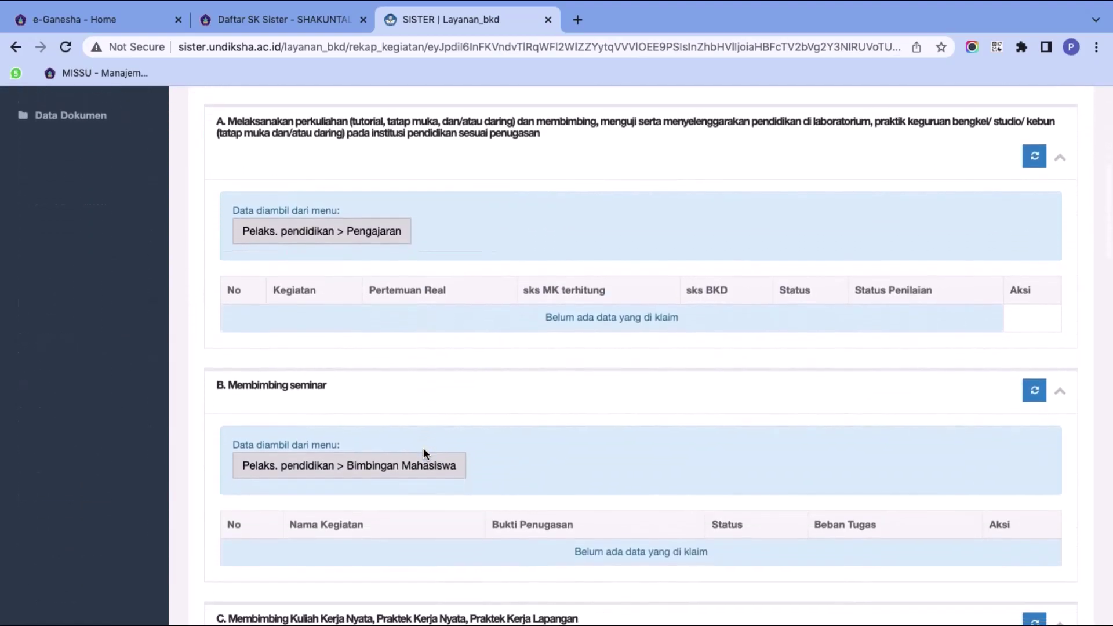
{"action": "scroll", "coordinate": [425, 455], "scroll_direction": "up", "scroll_amount": 10}
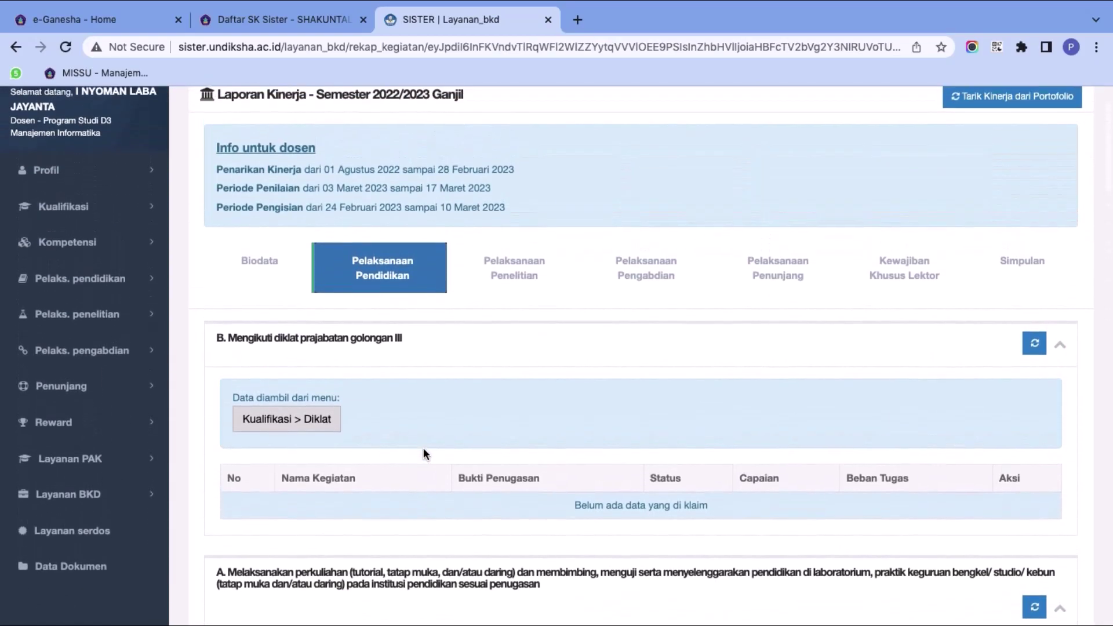
{"action": "scroll", "coordinate": [424, 453], "scroll_direction": "up", "scroll_amount": 2}
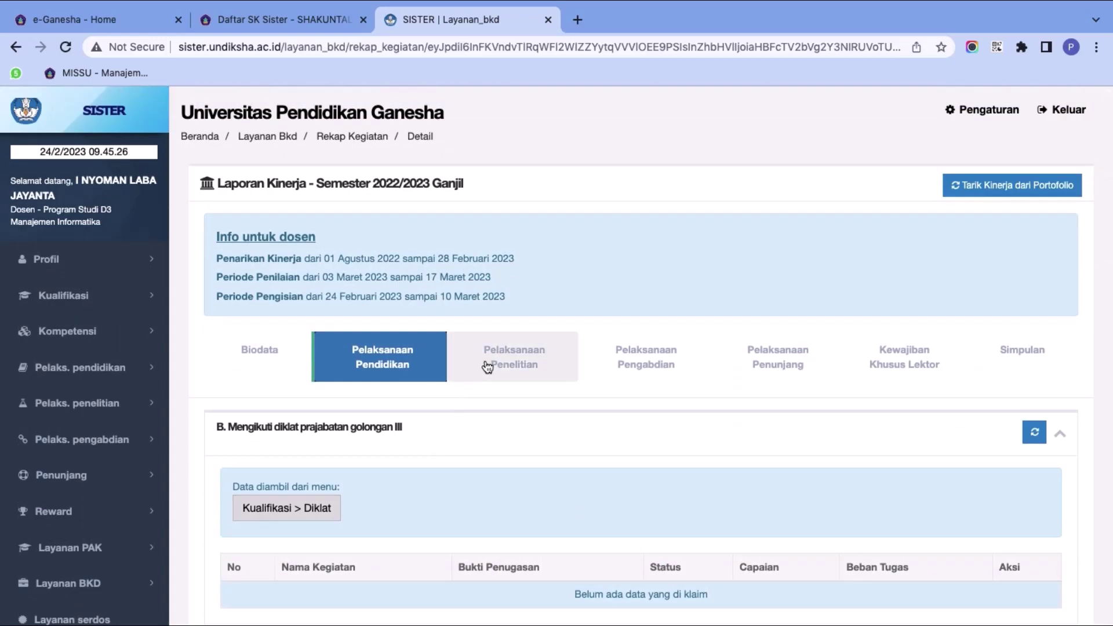
Open Pelaksanaan Penunjang in the performance report and examine the claimed committee activities.
{"action": "left_click", "coordinate": [788, 383]}
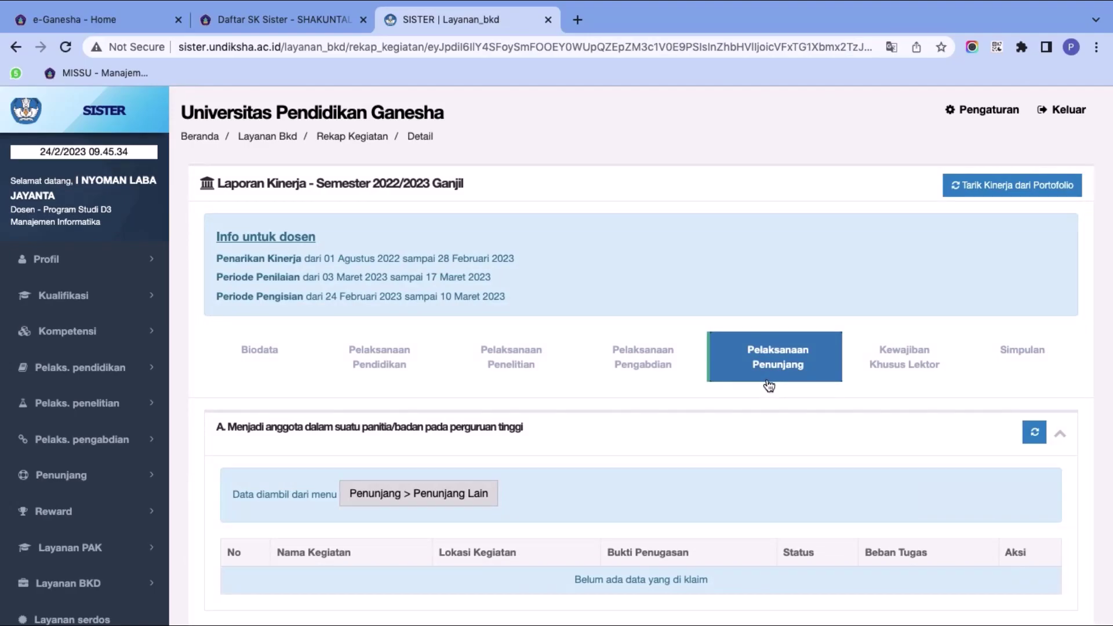
{"action": "scroll", "coordinate": [756, 397], "scroll_direction": "down", "scroll_amount": 7}
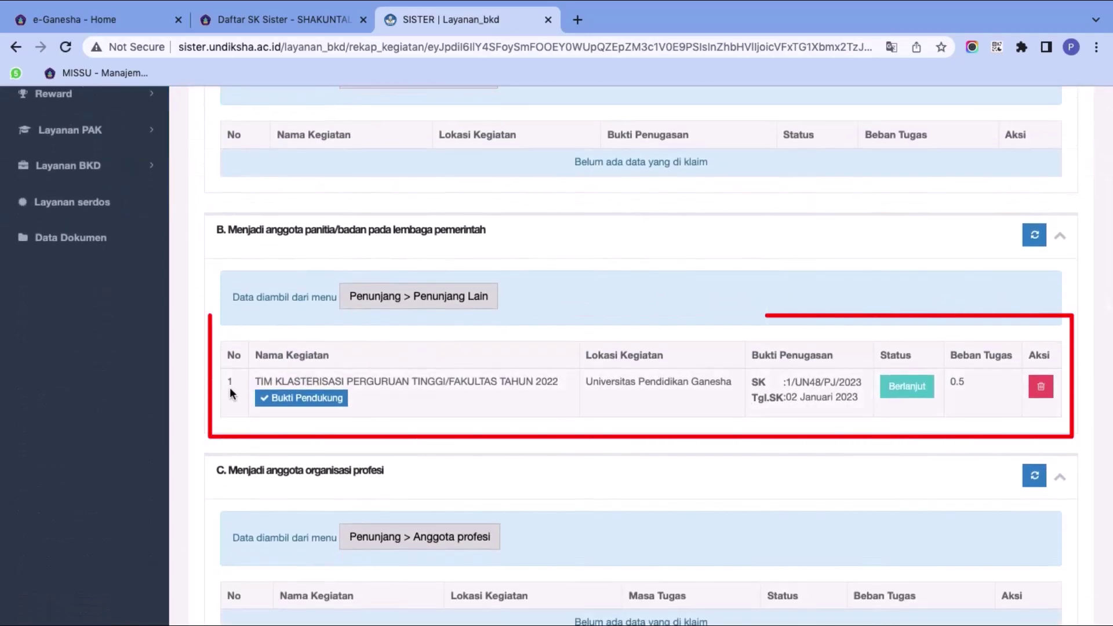